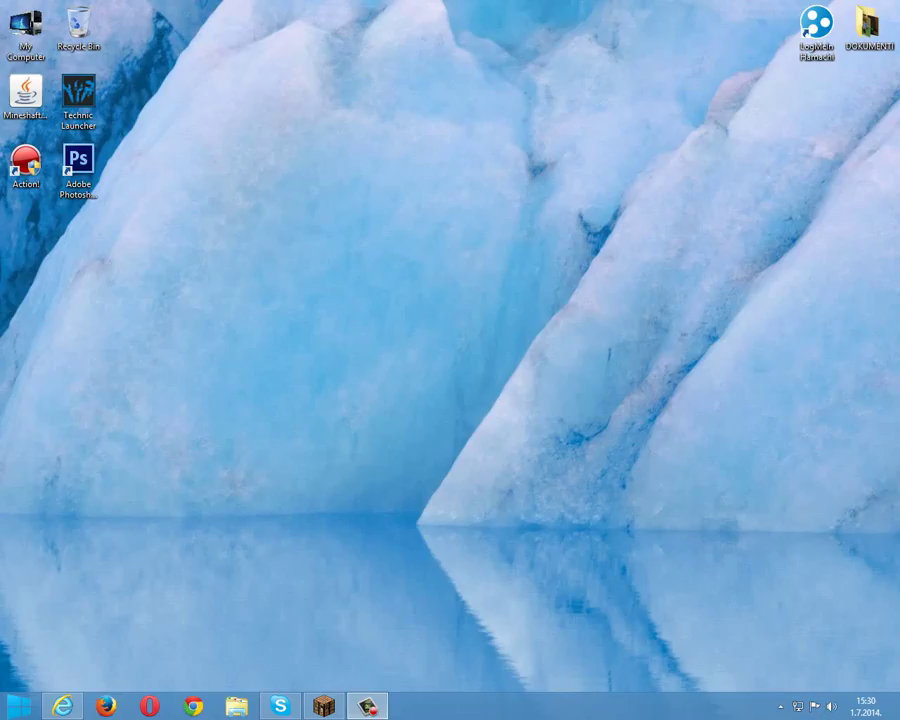
{"action": "left_click_drag", "start_coordinate": [193, 151], "coordinate": [671, 687]}
{"action": "left_click_drag", "start_coordinate": [338, 428], "coordinate": [615, 673]}
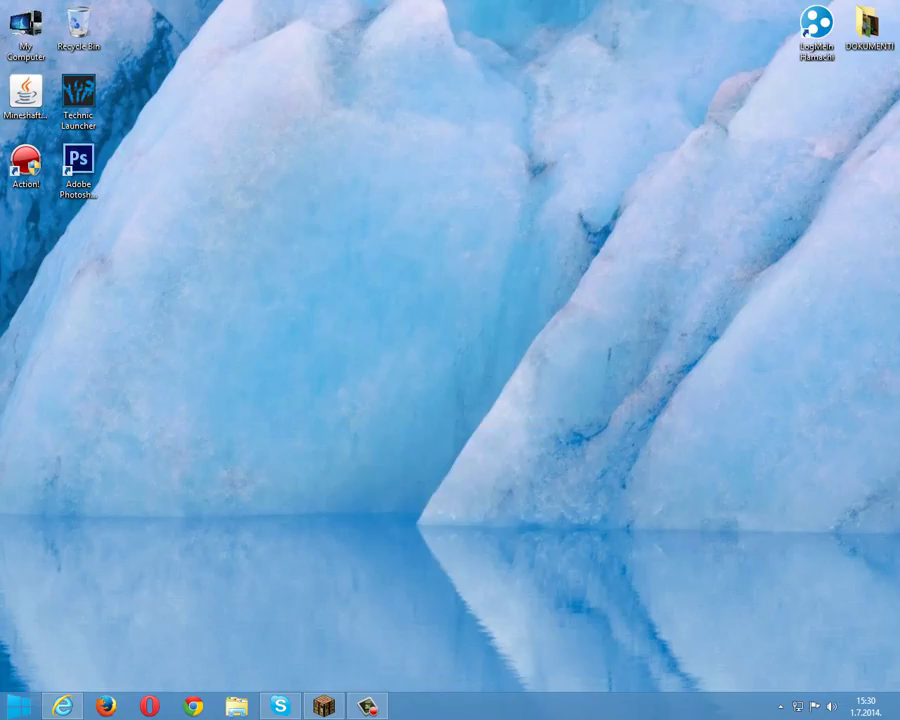
{"action": "left_click_drag", "start_coordinate": [354, 455], "coordinate": [498, 589]}
{"action": "right_click", "coordinate": [218, 131]}
{"action": "left_click", "coordinate": [255, 168]}
{"action": "right_click", "coordinate": [232, 63]}
{"action": "left_click", "coordinate": [262, 104]}
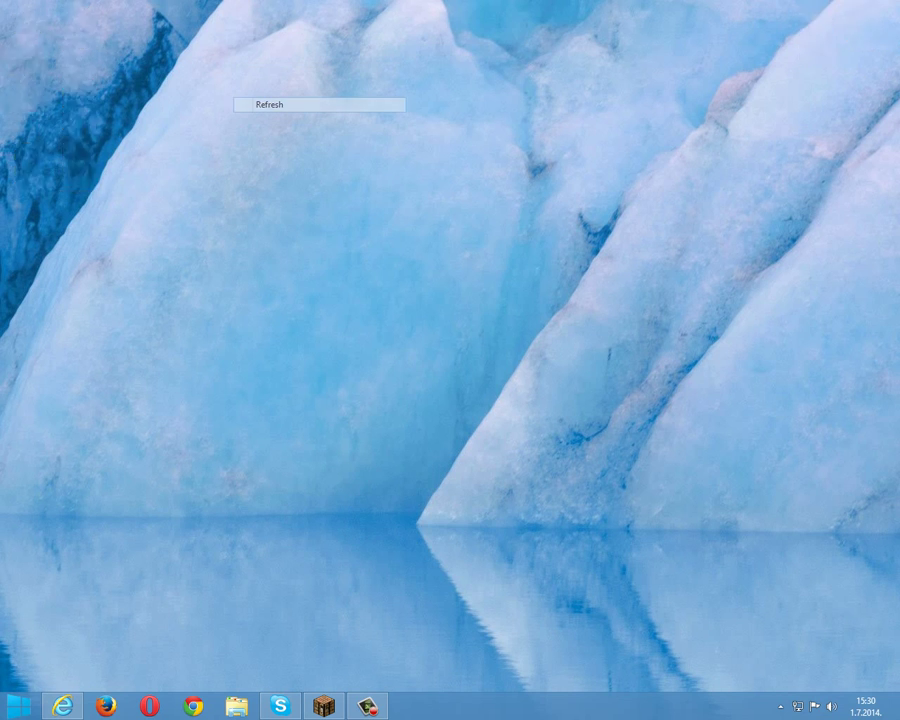
{"action": "left_click_drag", "start_coordinate": [185, 45], "coordinate": [589, 368]}
{"action": "right_click", "coordinate": [238, 53]}
{"action": "left_click", "coordinate": [275, 91]}
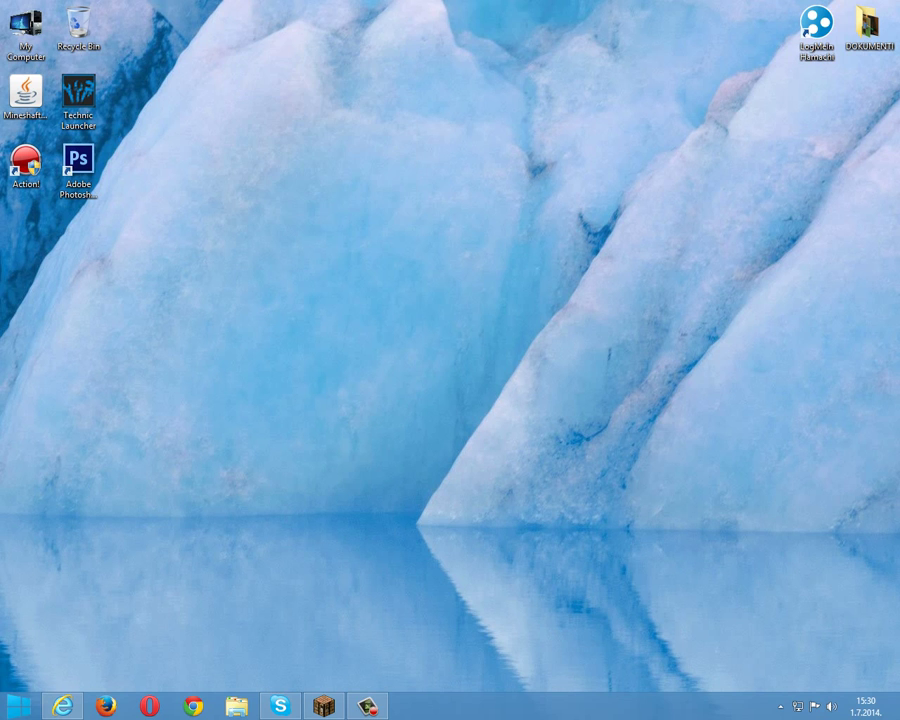
{"action": "right_click", "coordinate": [259, 66]}
{"action": "left_click", "coordinate": [281, 106]}
{"action": "left_click_drag", "start_coordinate": [379, 266], "coordinate": [388, 277]}
{"action": "left_click_drag", "start_coordinate": [189, 41], "coordinate": [418, 233]}
{"action": "right_click", "coordinate": [236, 82]}
{"action": "left_click", "coordinate": [268, 122]}
{"action": "left_click_drag", "start_coordinate": [220, 69], "coordinate": [442, 219]}
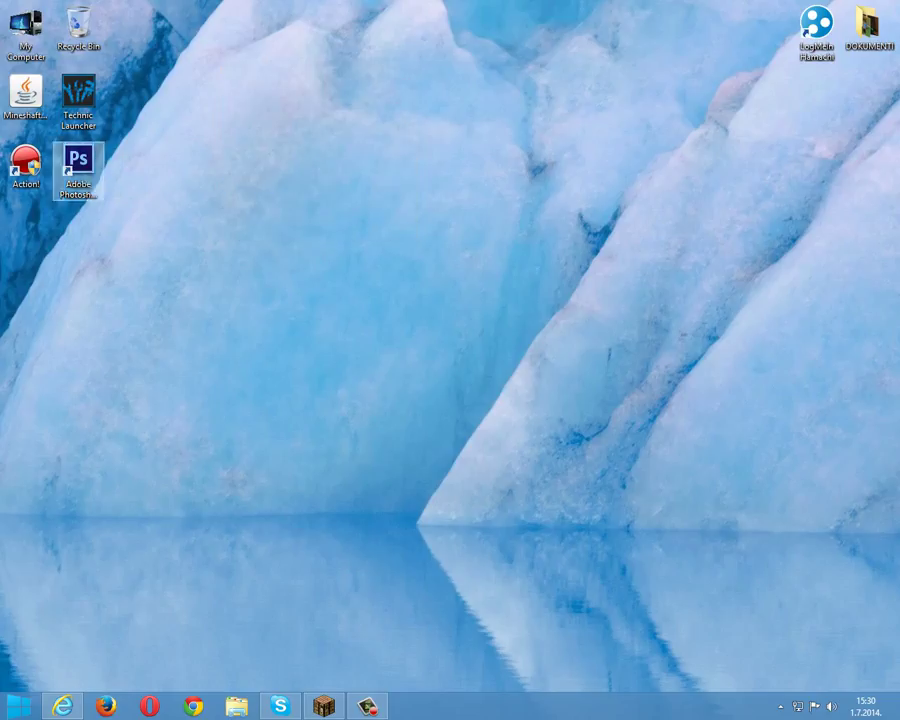
- Open Adobe Photoshop and create a 1024 × 1024 pixel document named YouTube with a white background
{"action": "left_click", "coordinate": [78, 170]}
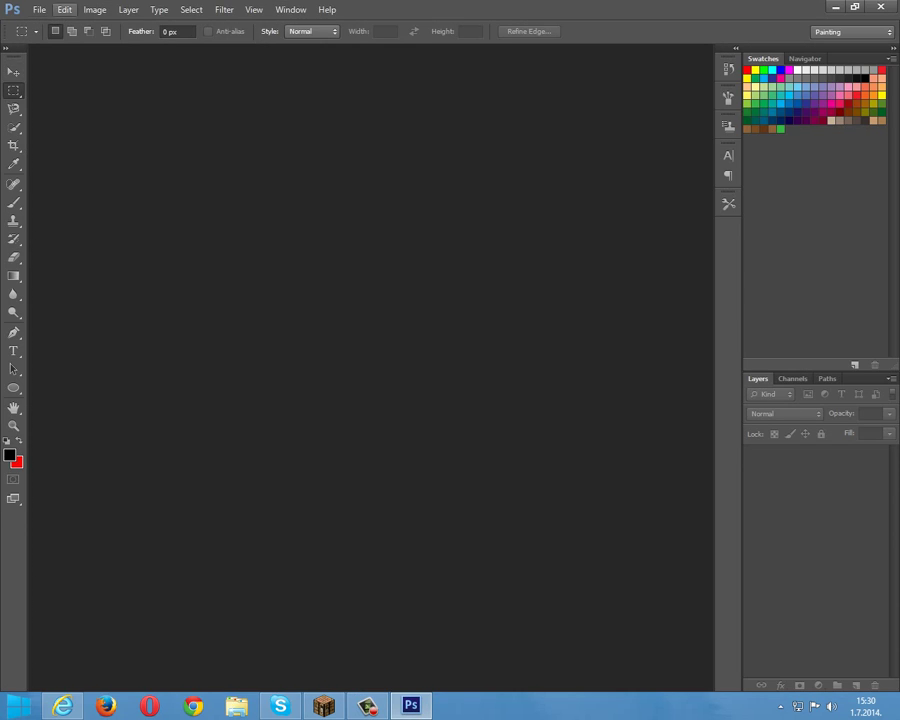
{"action": "left_click", "coordinate": [40, 9]}
{"action": "left_click", "coordinate": [45, 24]}
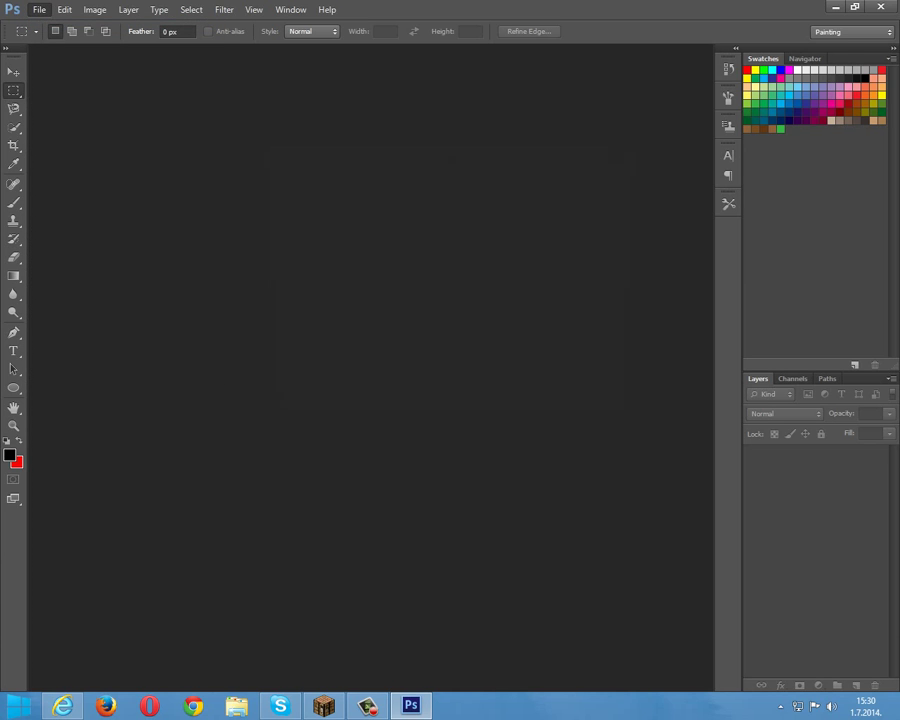
{"action": "left_click", "coordinate": [405, 243]}
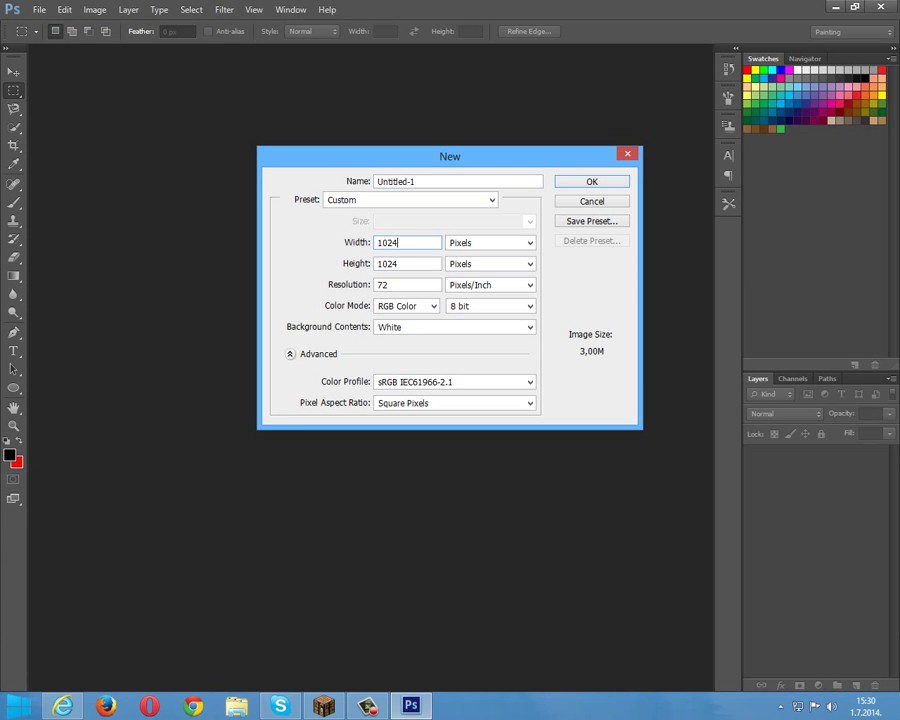
{"action": "left_click", "coordinate": [405, 264]}
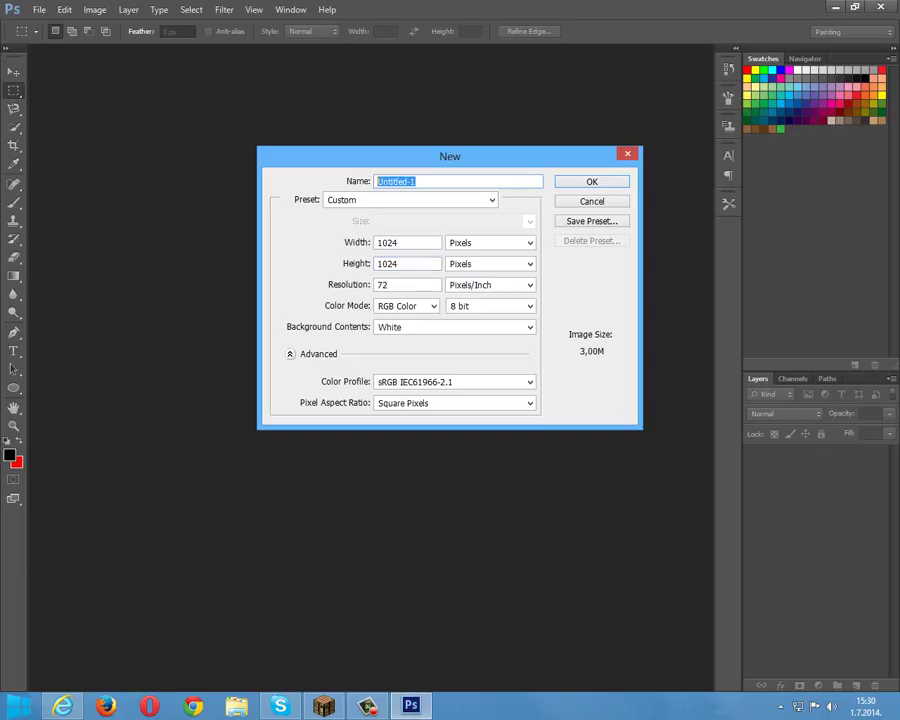
{"action": "type", "text": "YouTube"}
{"action": "key", "text": "Return"}
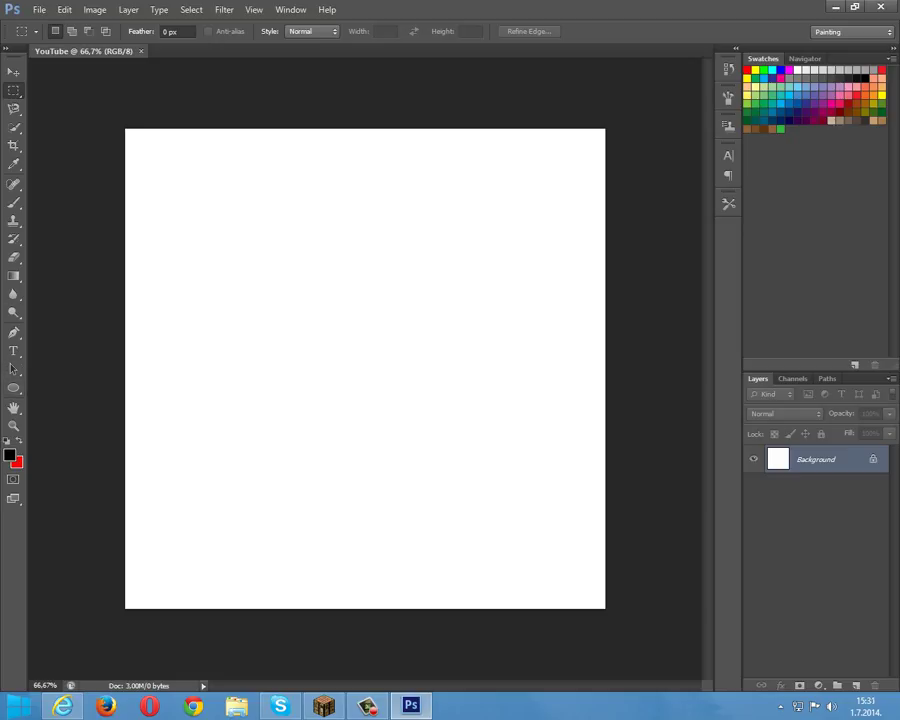
- Show the rulers and place a horizontal and a vertical guide through the centre of the canvas
{"action": "key", "text": "ctrl+r"}
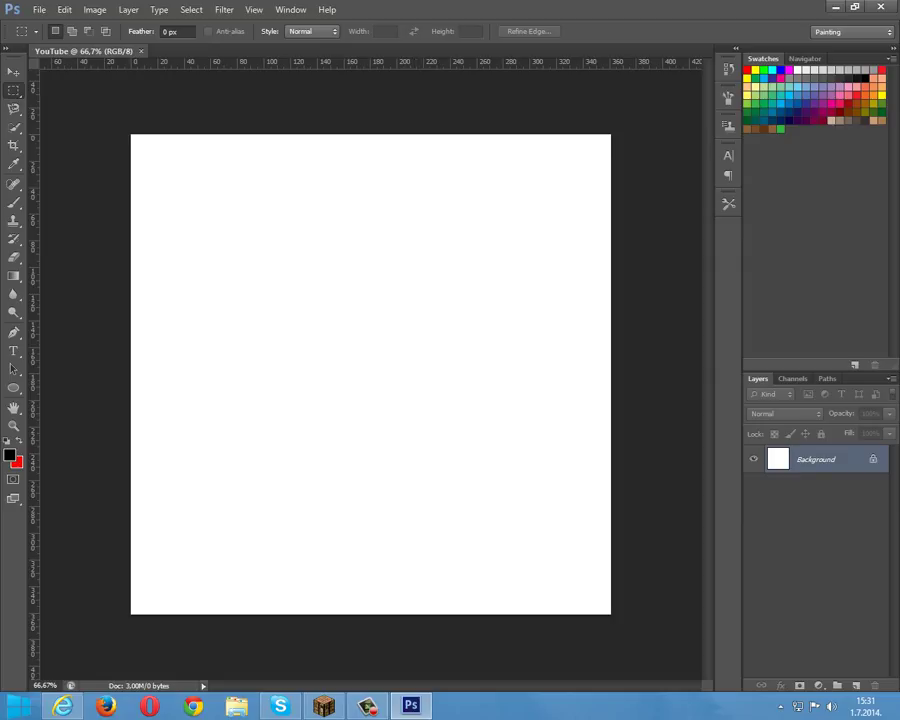
{"action": "left_click_drag", "start_coordinate": [430, 63], "coordinate": [434, 374]}
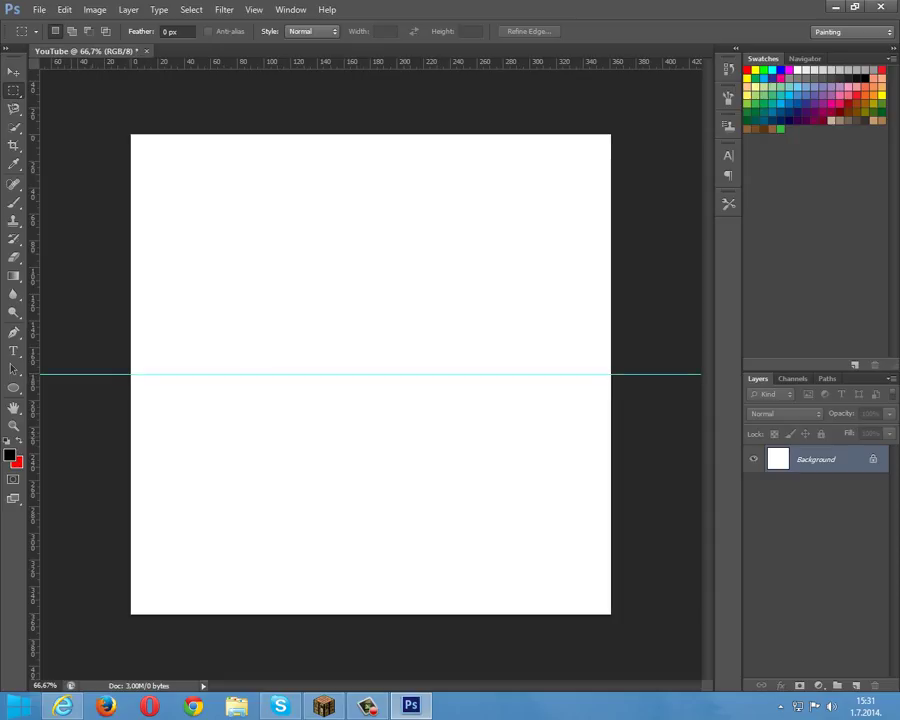
{"action": "left_click_drag", "start_coordinate": [34, 406], "coordinate": [371, 440]}
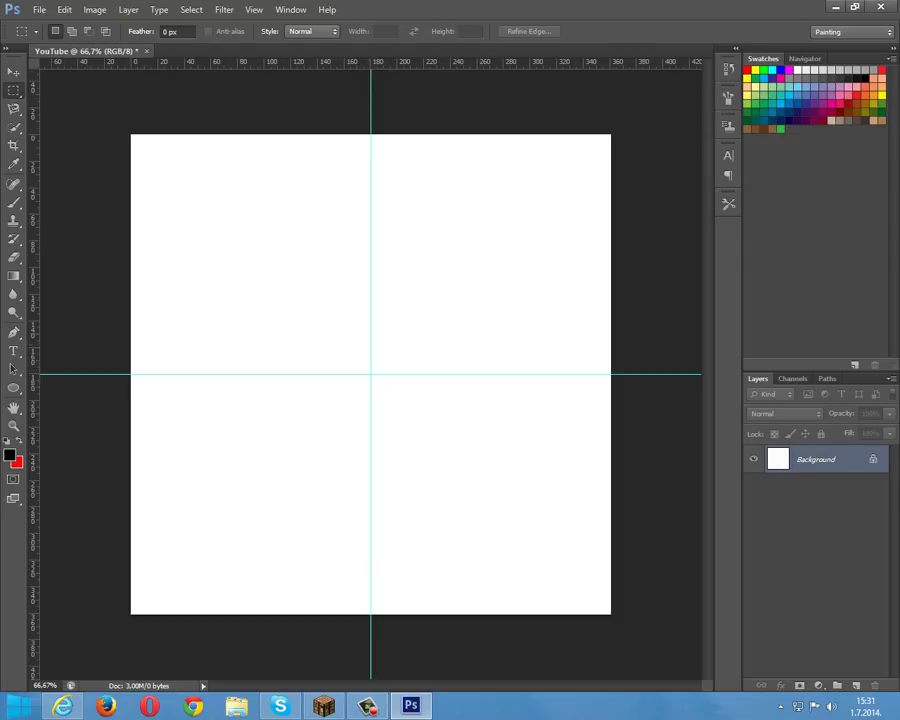
- Draw a yellow-filled circle 980 px in diameter with the Ellipse tool, centred on the intersection of the guides
{"action": "left_click", "coordinate": [14, 388]}
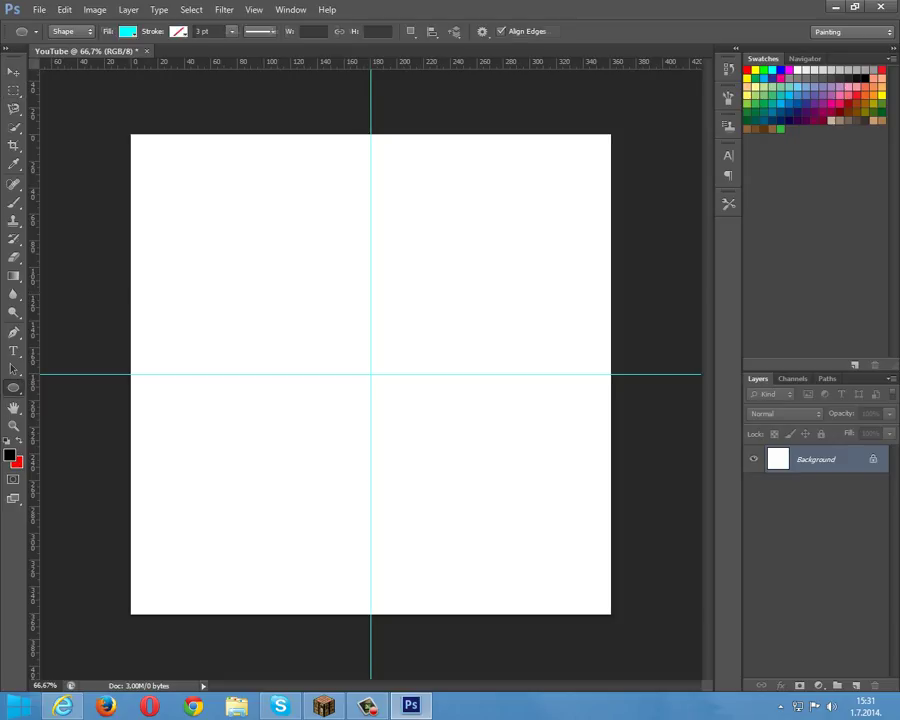
{"action": "left_click", "coordinate": [127, 32]}
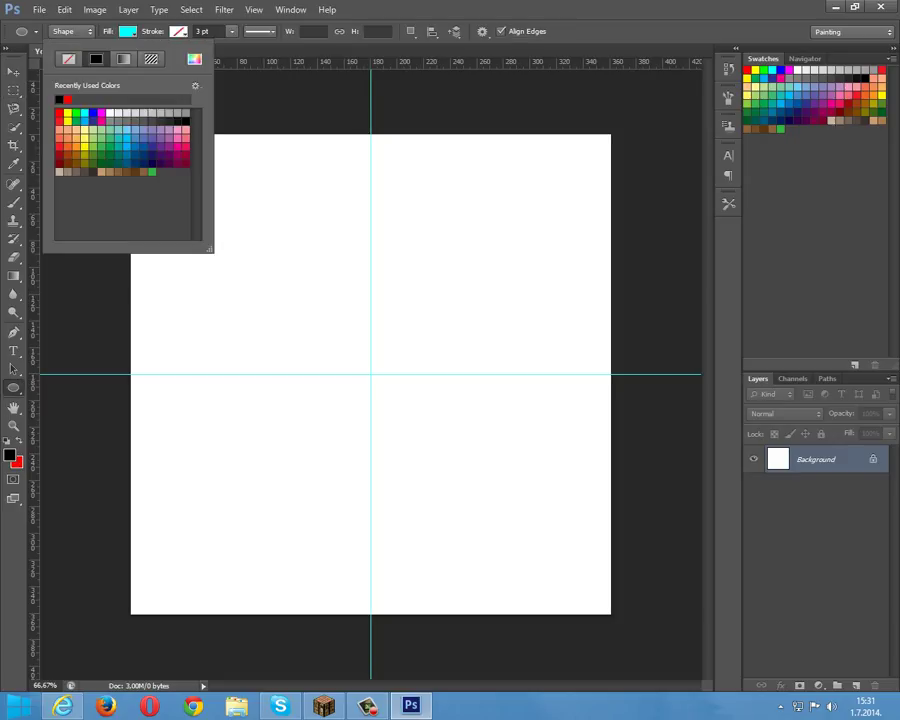
{"action": "left_click", "coordinate": [67, 113]}
{"action": "left_click", "coordinate": [127, 32]}
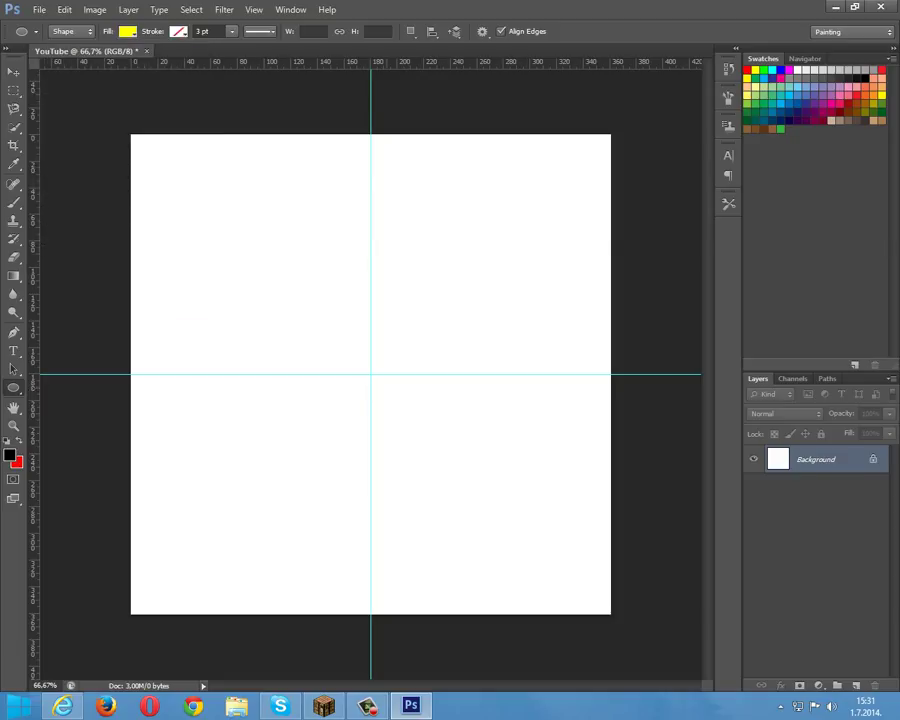
{"action": "left_click_drag", "start_coordinate": [371, 375], "coordinate": [601, 605]}
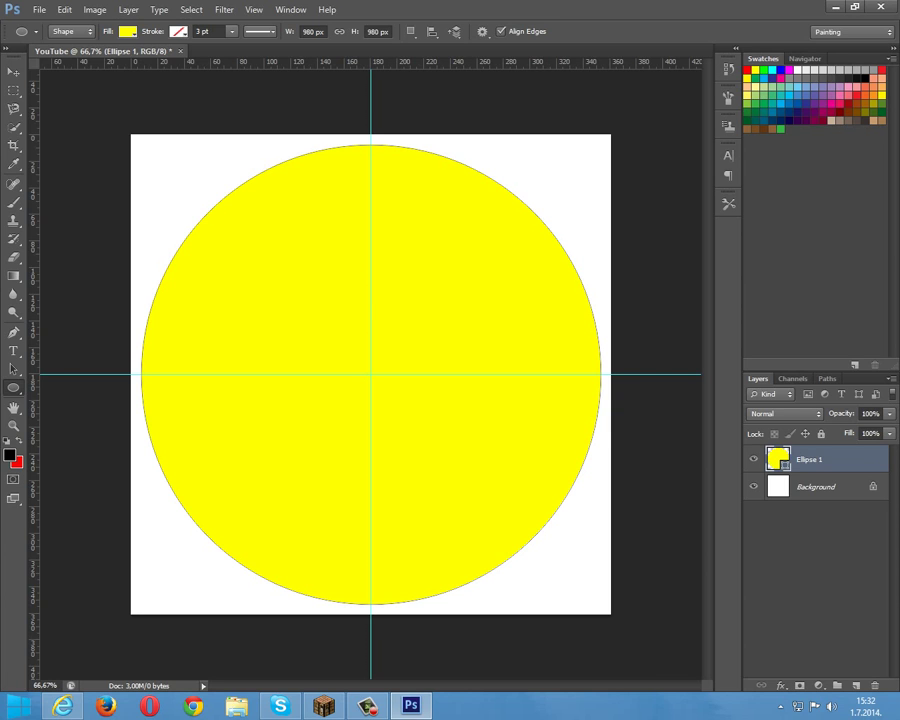
- Duplicate the yellow circle's layer, Ellipse 1, keeping the default name
{"action": "right_click", "coordinate": [855, 459]}
{"action": "left_click", "coordinate": [735, 253]}
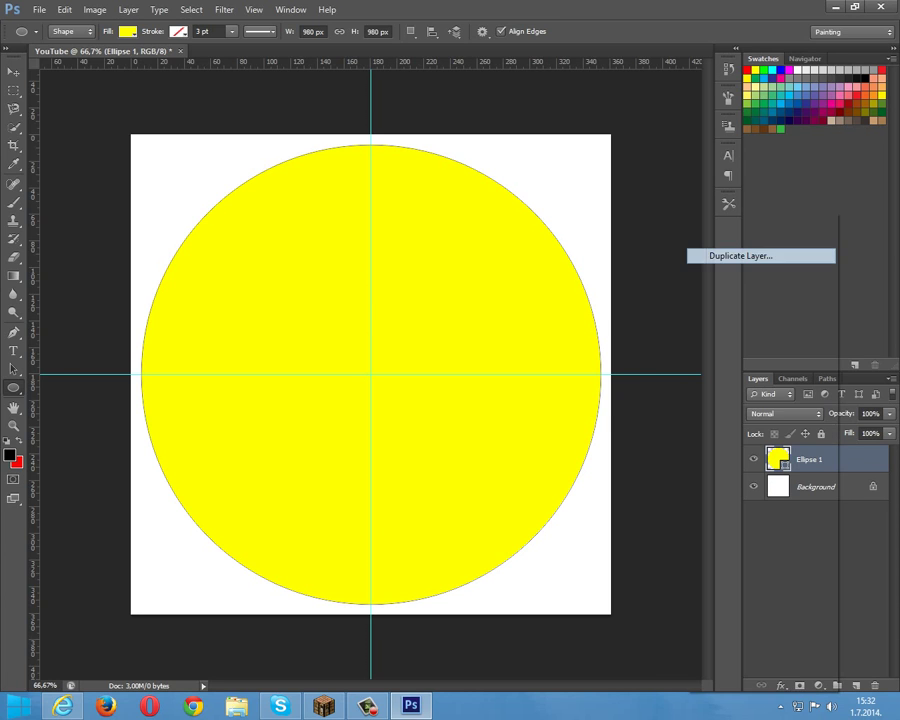
{"action": "key", "text": "Return"}
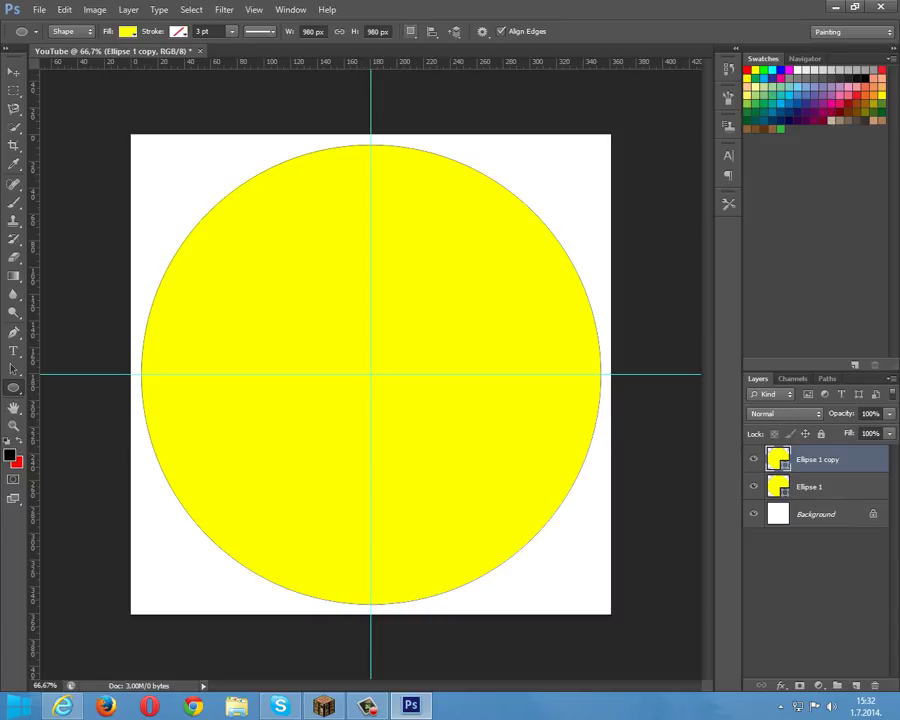
- Subtract a slightly smaller centred ellipse from the Ellipse 1 copy shape and fill the remaining ring with black
{"action": "left_click", "coordinate": [410, 31]}
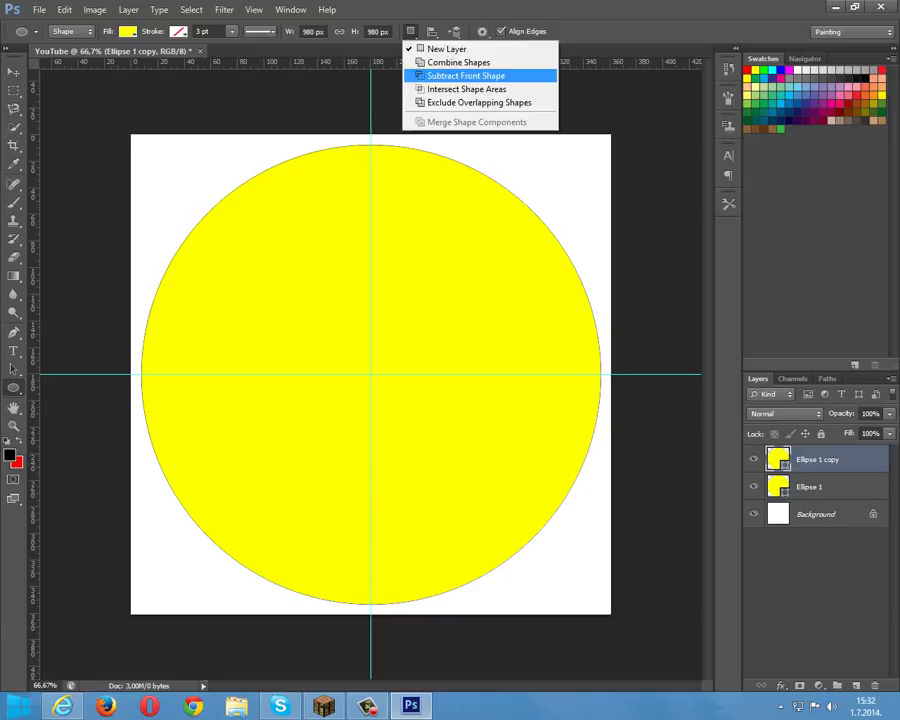
{"action": "left_click", "coordinate": [465, 76]}
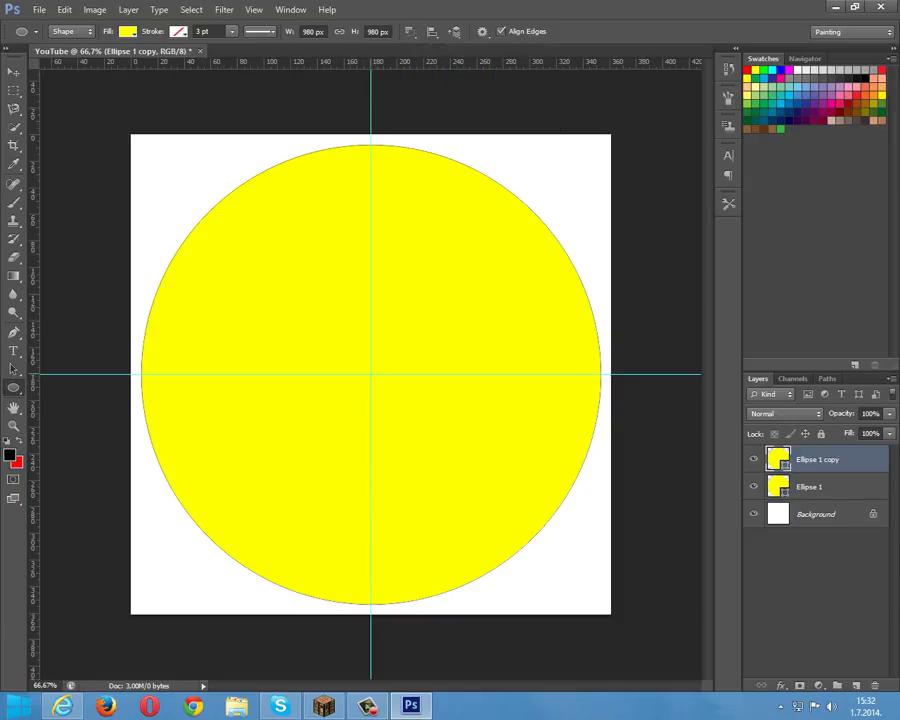
{"action": "left_click_drag", "start_coordinate": [371, 374], "coordinate": [578, 587]}
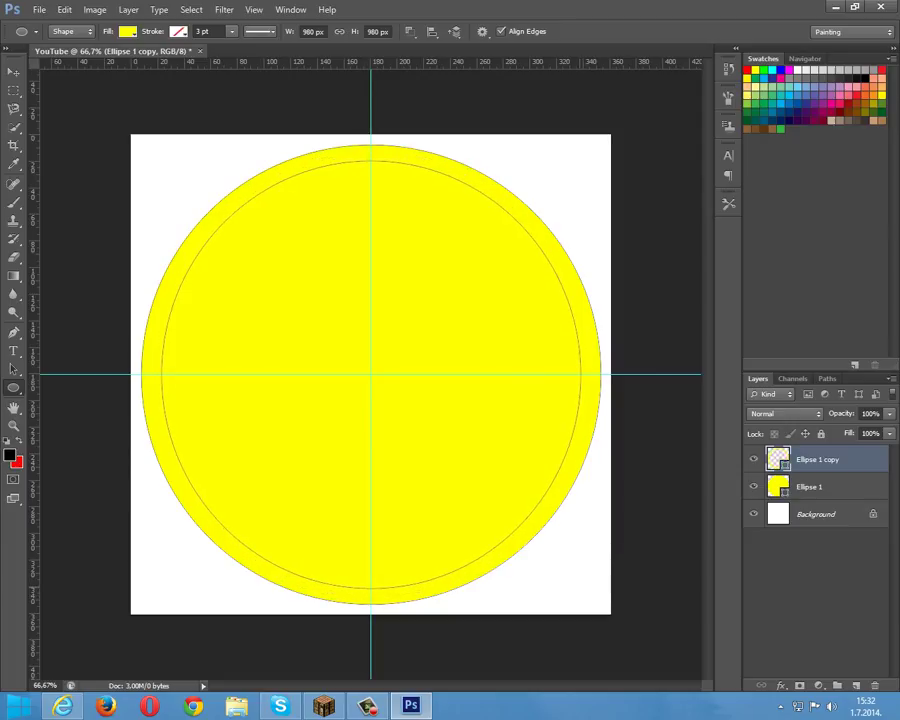
{"action": "left_click", "coordinate": [127, 31]}
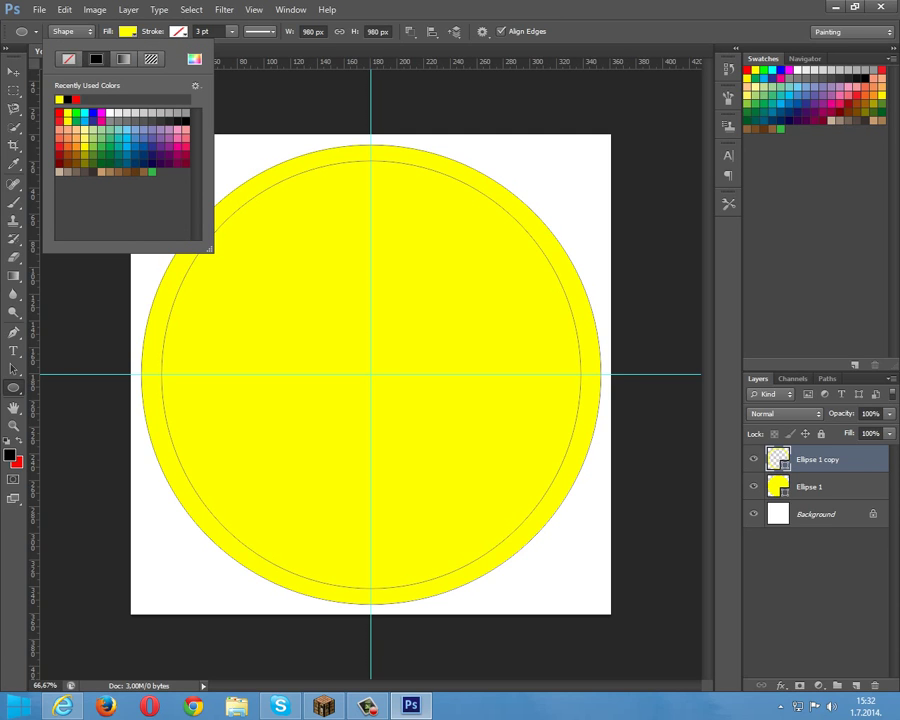
{"action": "left_click", "coordinate": [68, 100]}
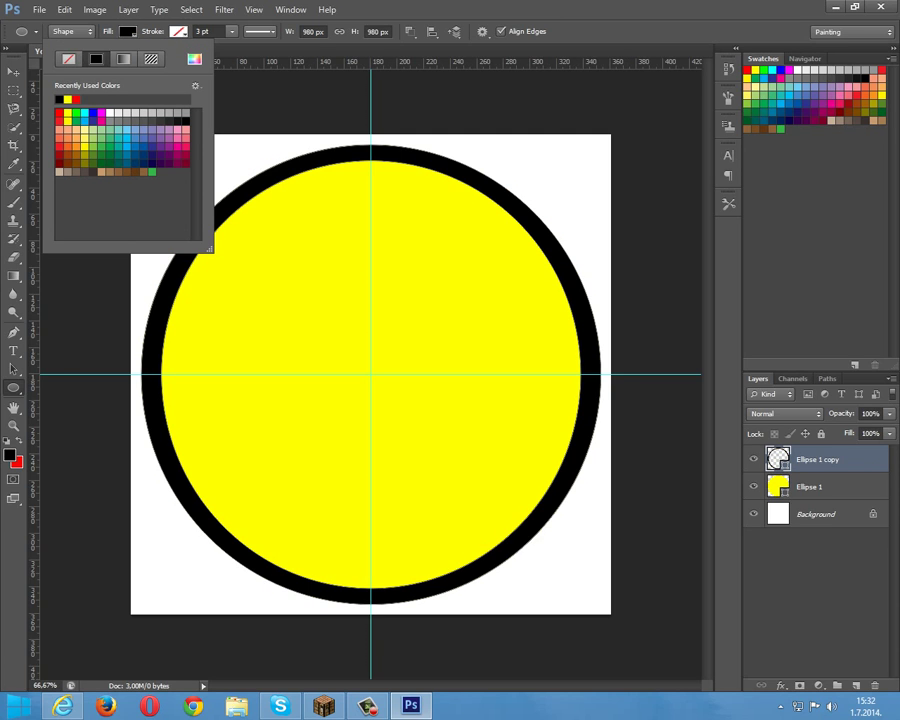
{"action": "left_click", "coordinate": [873, 514]}
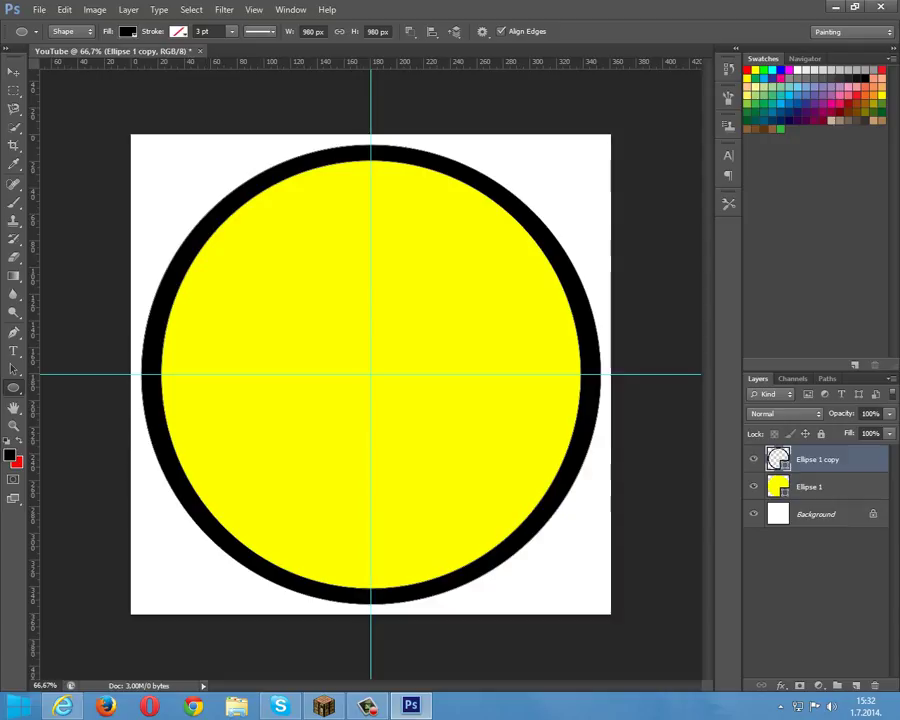
- Change the fill of the Ellipse 1 circle beneath the black ring to bright green
{"action": "left_click", "coordinate": [820, 487]}
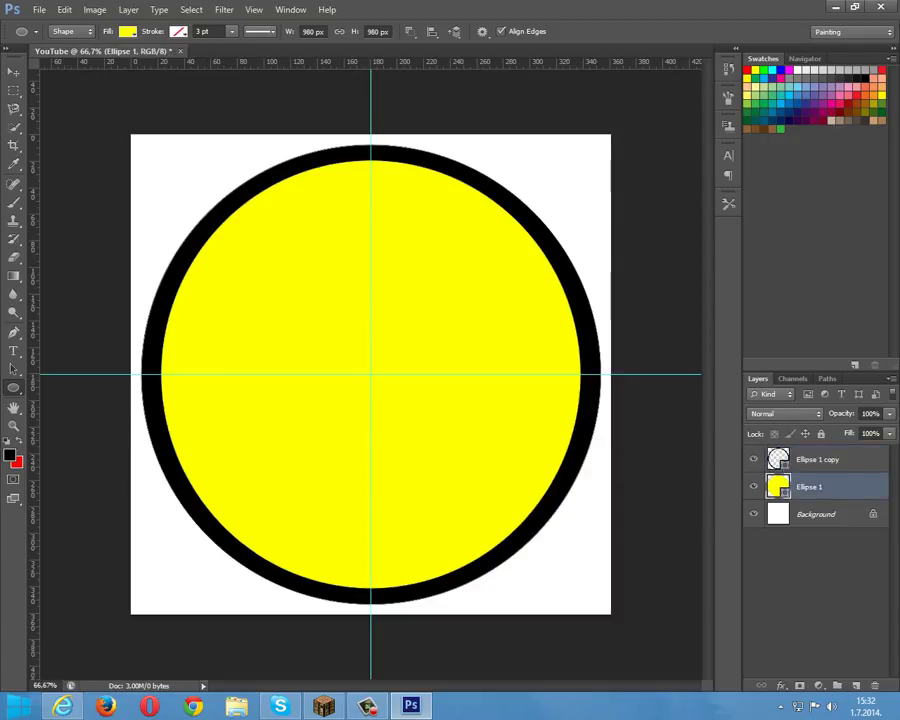
{"action": "left_click", "coordinate": [820, 460]}
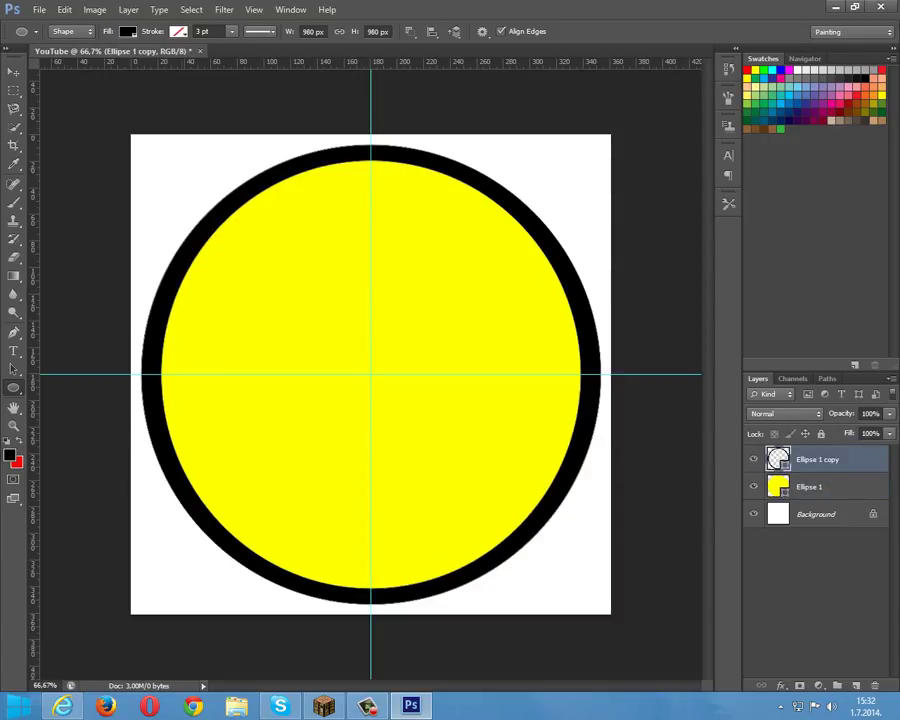
{"action": "left_click", "coordinate": [820, 487]}
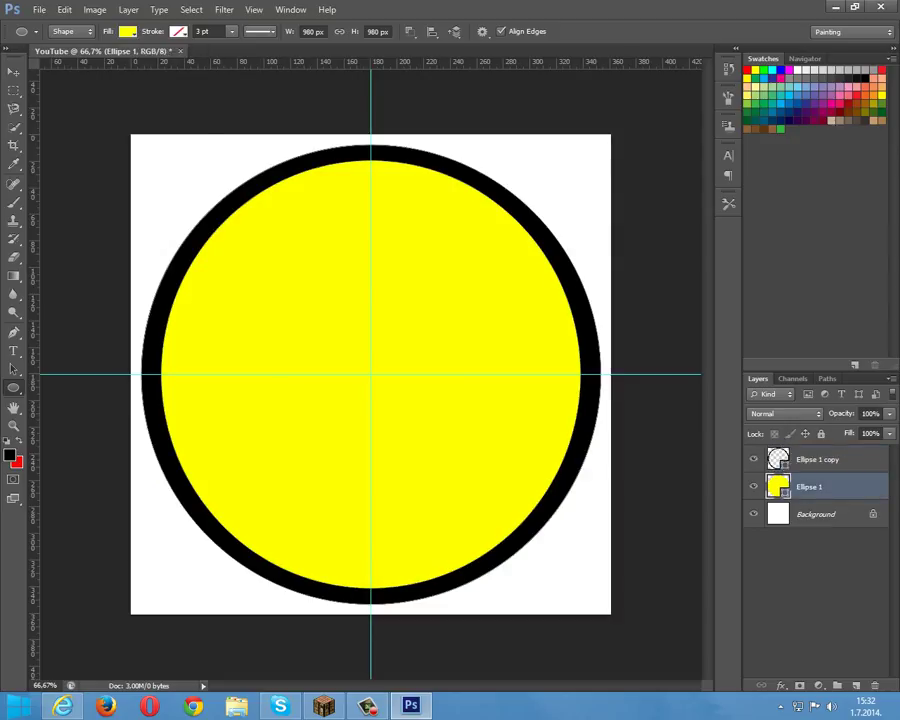
{"action": "left_click", "coordinate": [127, 32]}
{"action": "left_click", "coordinate": [76, 113]}
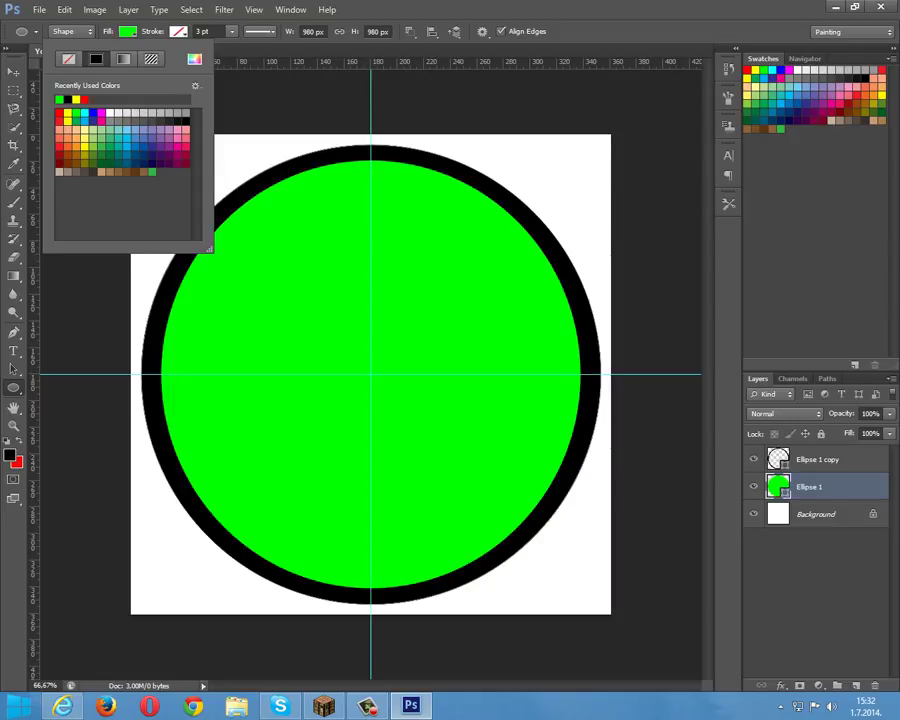
{"action": "left_click", "coordinate": [127, 32]}
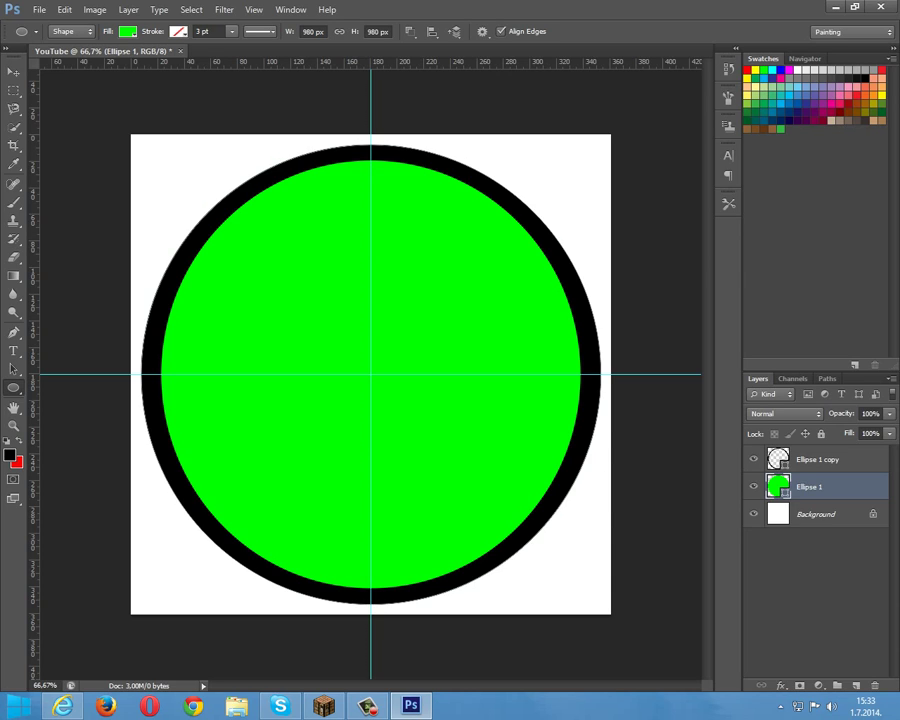
- Enable the Drop Shadow and Gradient Overlay layer styles on the Ellipse 1 layer
{"action": "double_click", "coordinate": [848, 487]}
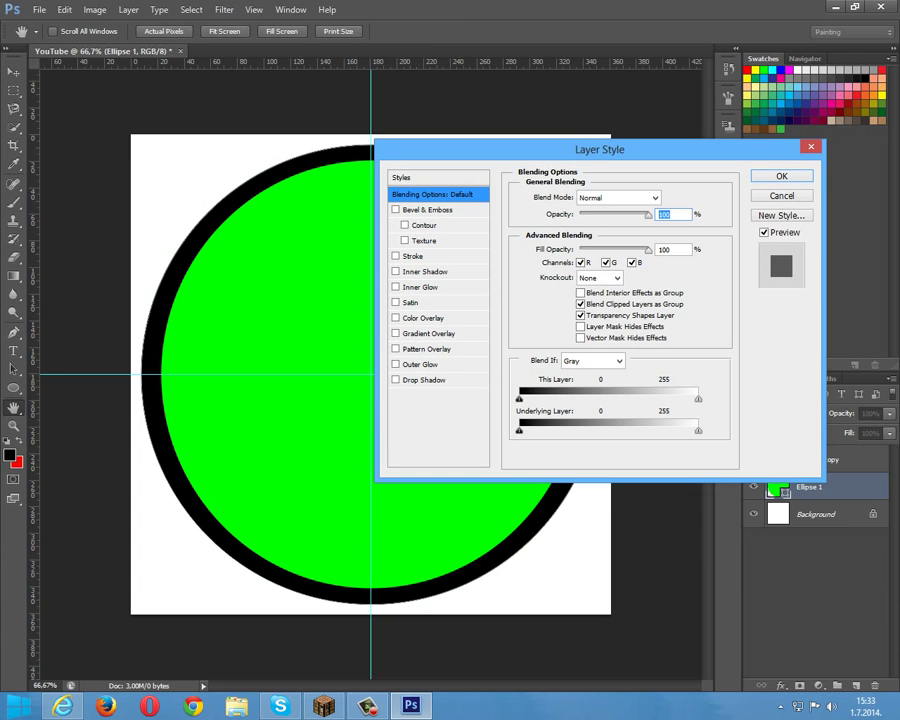
{"action": "left_click", "coordinate": [396, 380]}
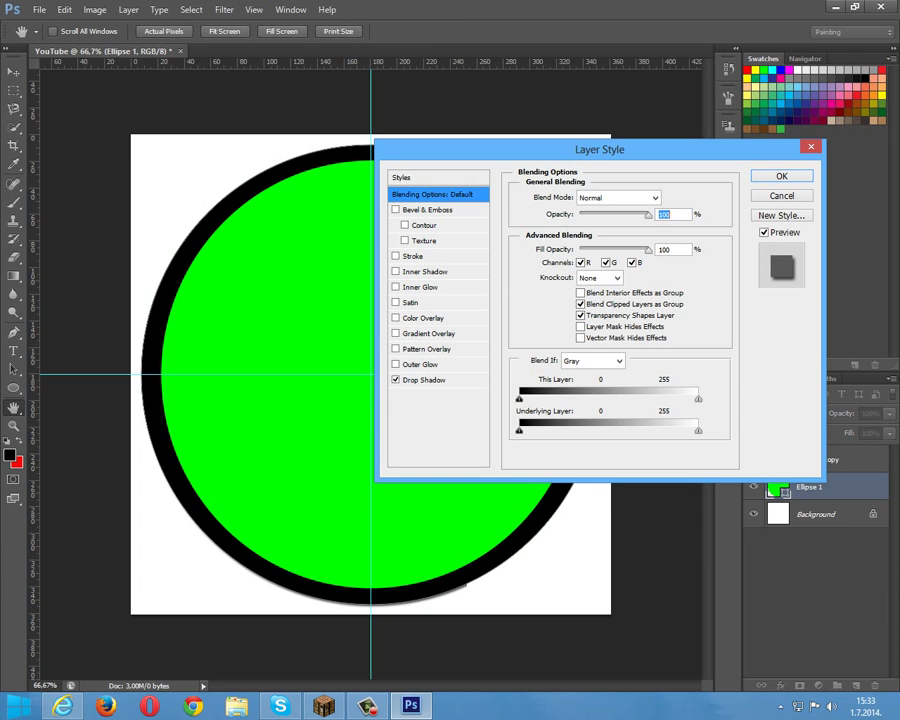
{"action": "left_click", "coordinate": [396, 334]}
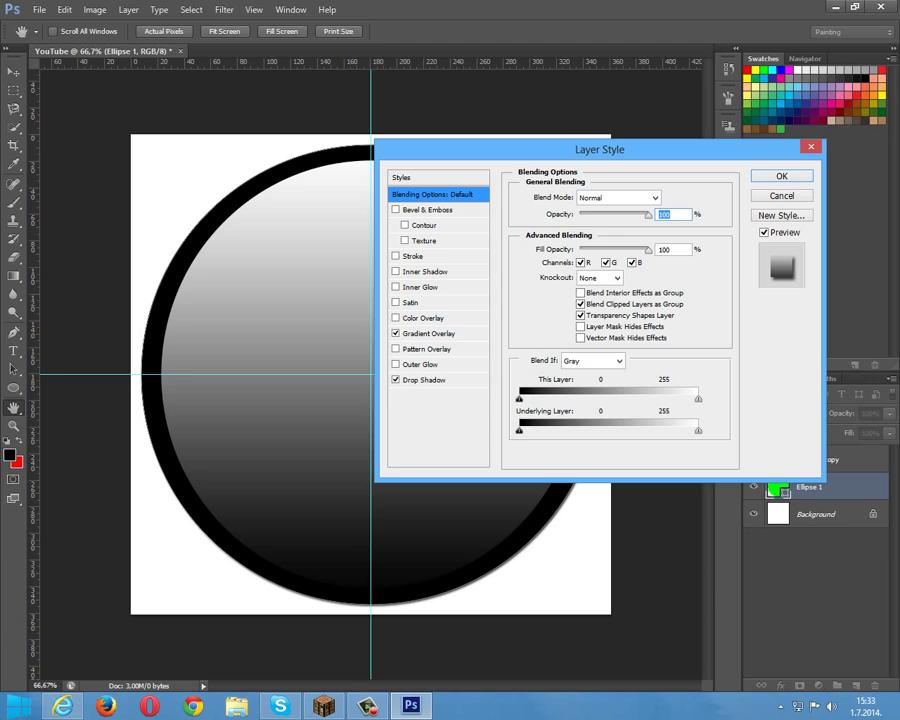
- Enable an Inner Shadow on the Ellipse 1 layer with Normal blend mode and white as its colour
{"action": "left_click", "coordinate": [395, 271]}
{"action": "left_click", "coordinate": [426, 272]}
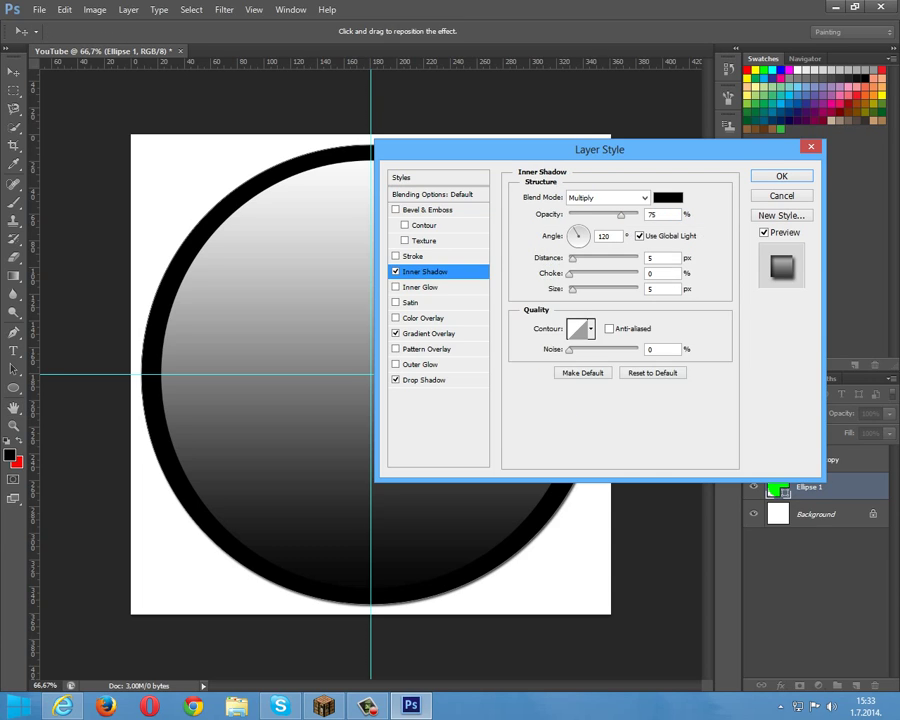
{"action": "left_click", "coordinate": [645, 198]}
{"action": "left_click", "coordinate": [615, 212]}
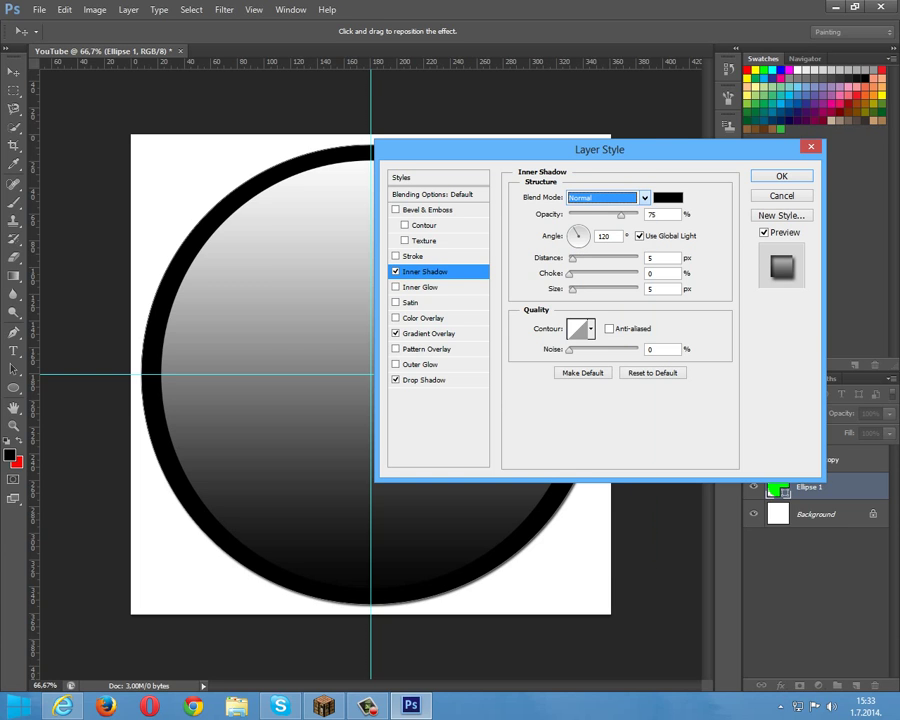
{"action": "left_click", "coordinate": [668, 197]}
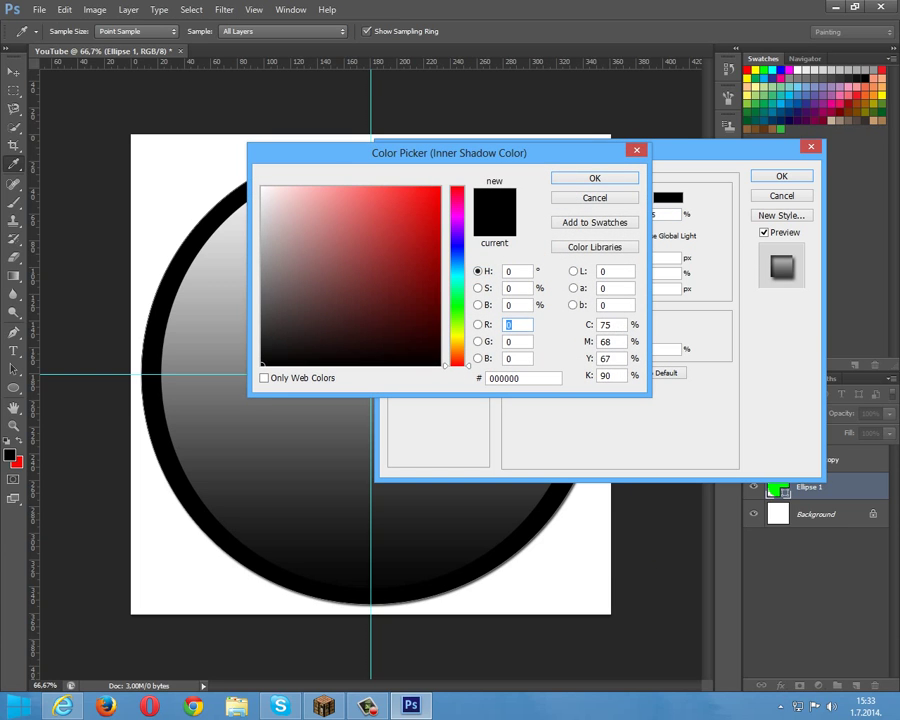
{"action": "left_click", "coordinate": [263, 189]}
{"action": "left_click", "coordinate": [594, 178]}
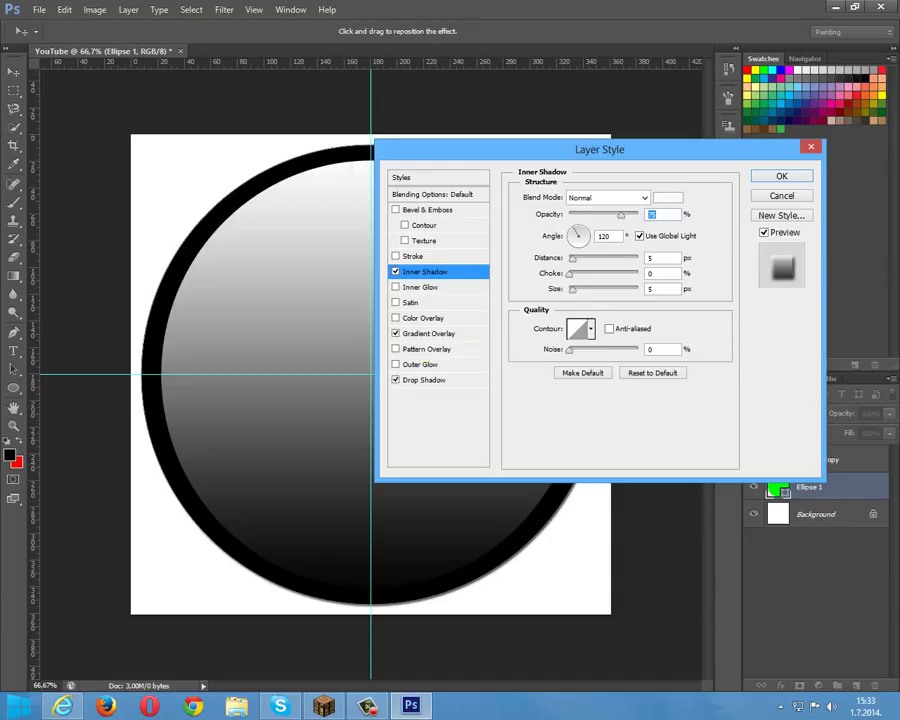
- Change the Gradient Overlay to the semi-transparent grey preset gradient and reduce its opacity to 65%
{"action": "left_click", "coordinate": [429, 333]}
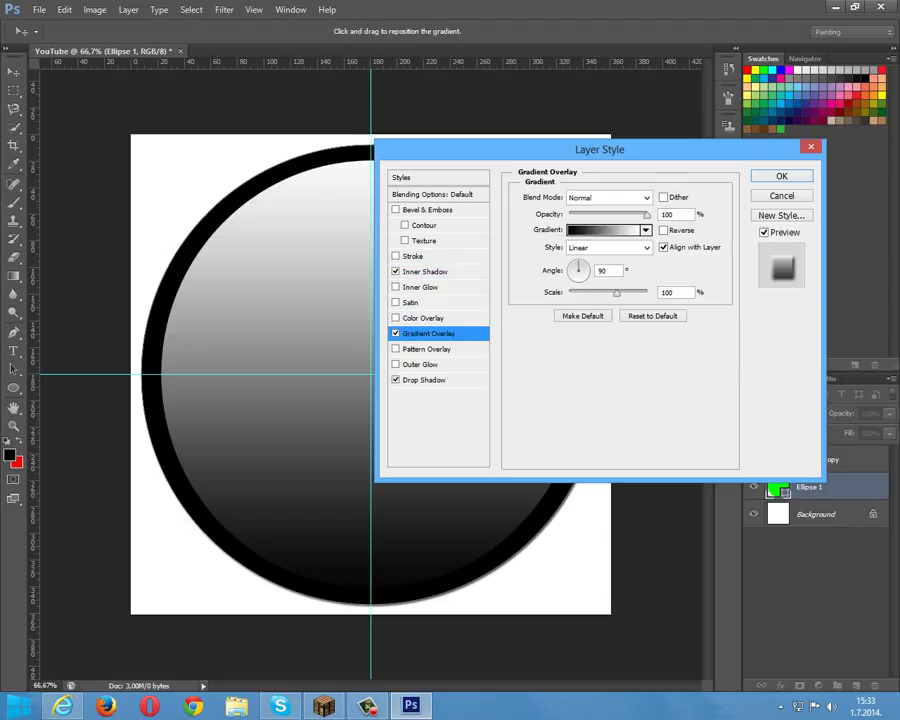
{"action": "left_click", "coordinate": [646, 230]}
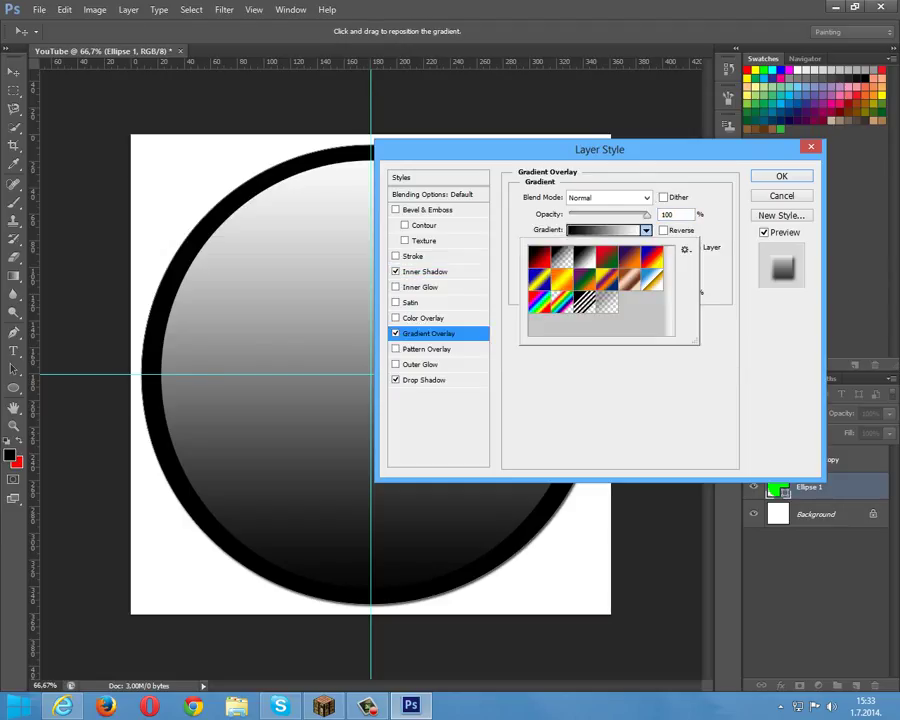
{"action": "left_click", "coordinate": [607, 302]}
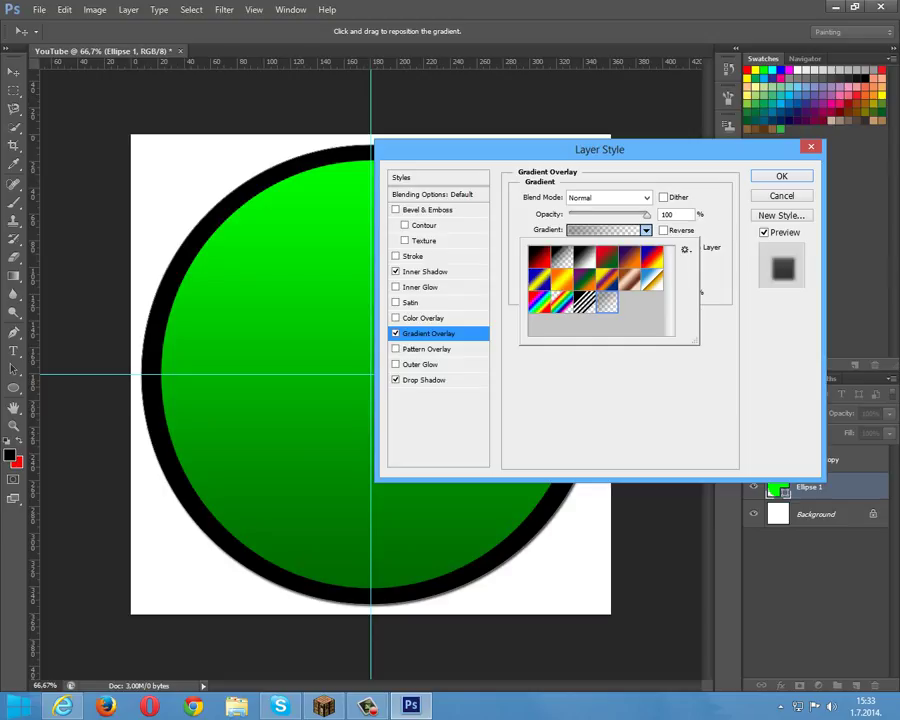
{"action": "left_click", "coordinate": [646, 215]}
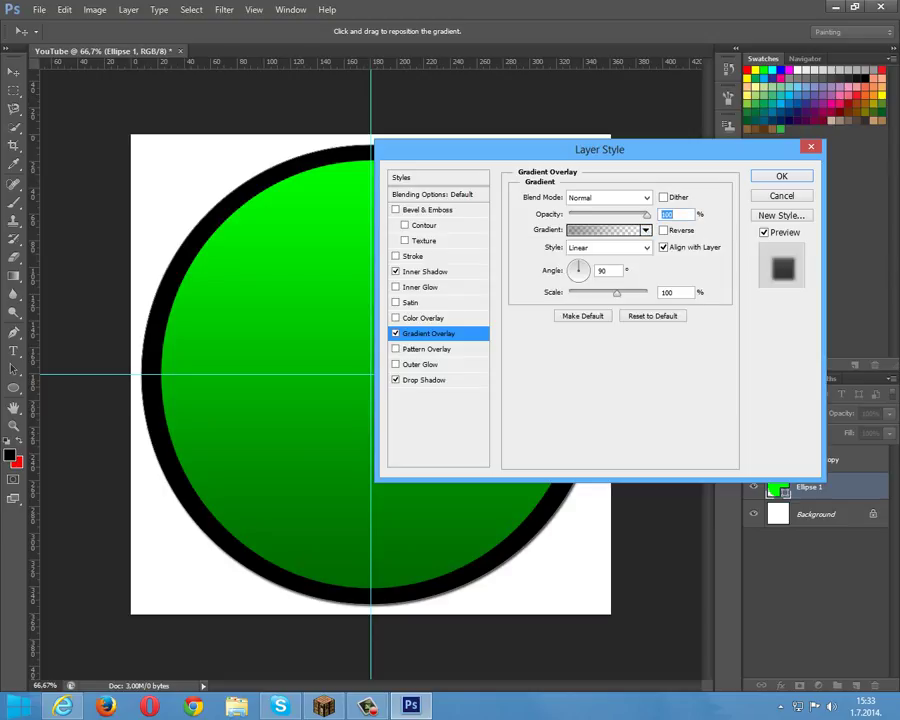
{"action": "left_click_drag", "start_coordinate": [646, 215], "coordinate": [620, 215]}
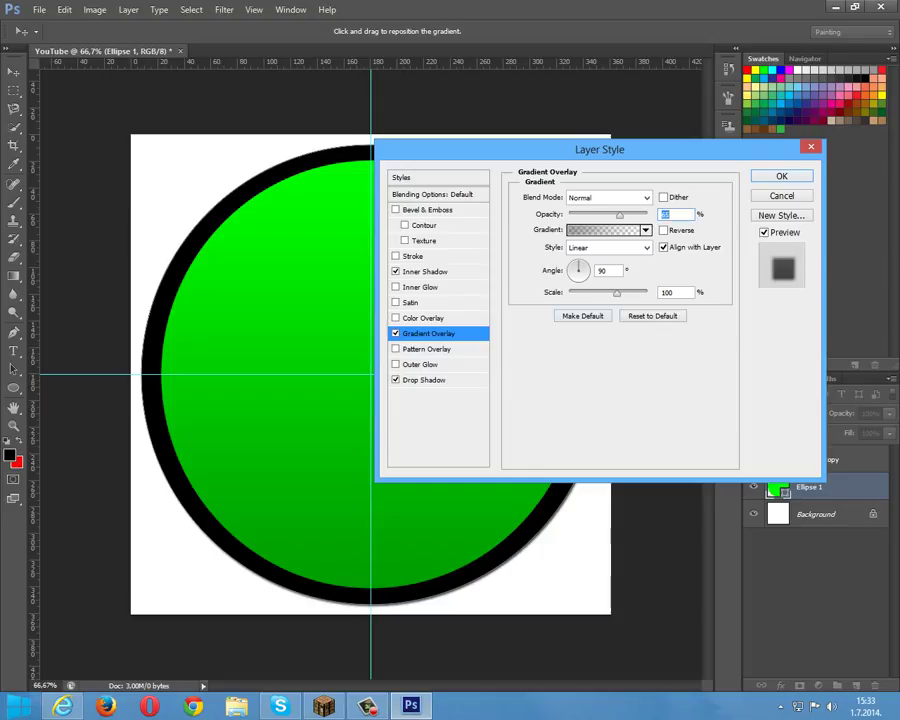
- Set the Drop Shadow size to 103 px and apply the layer styles to the green circle
{"action": "left_click", "coordinate": [425, 380]}
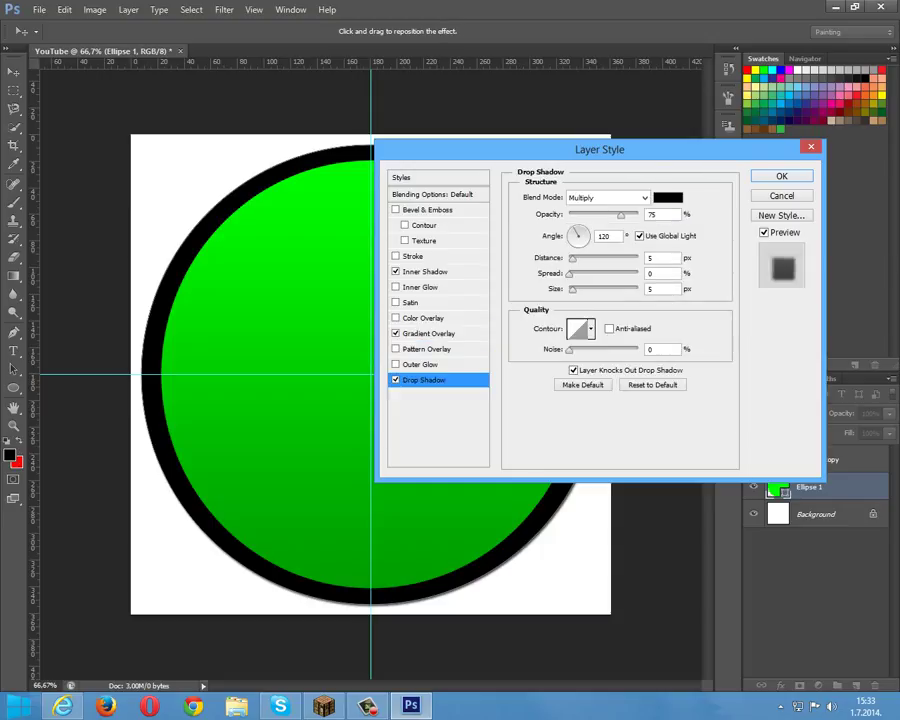
{"action": "left_click_drag", "start_coordinate": [572, 290], "coordinate": [600, 290]}
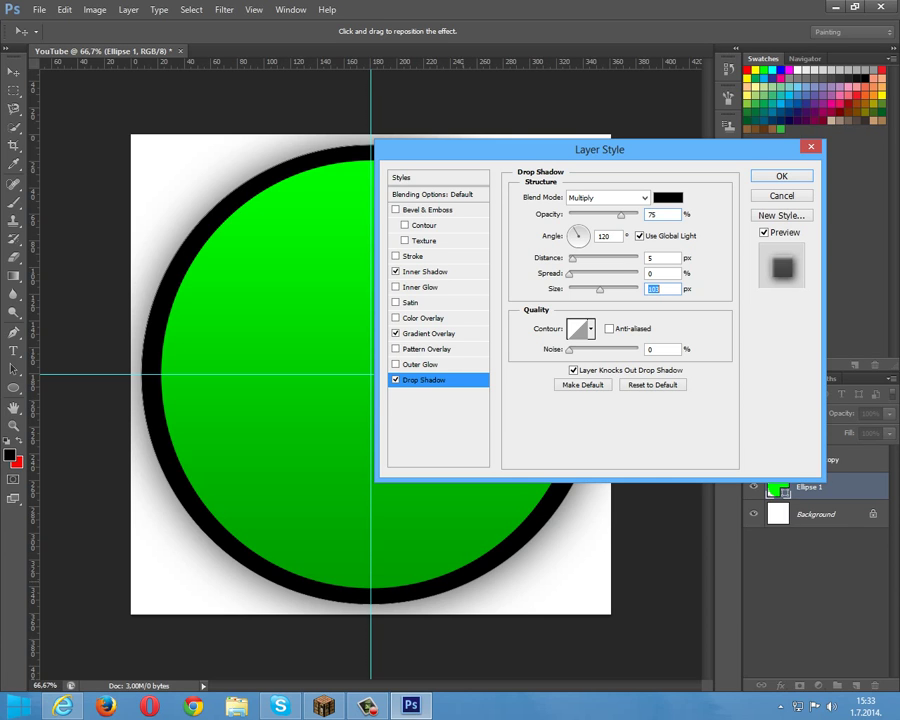
{"action": "key", "text": "Return"}
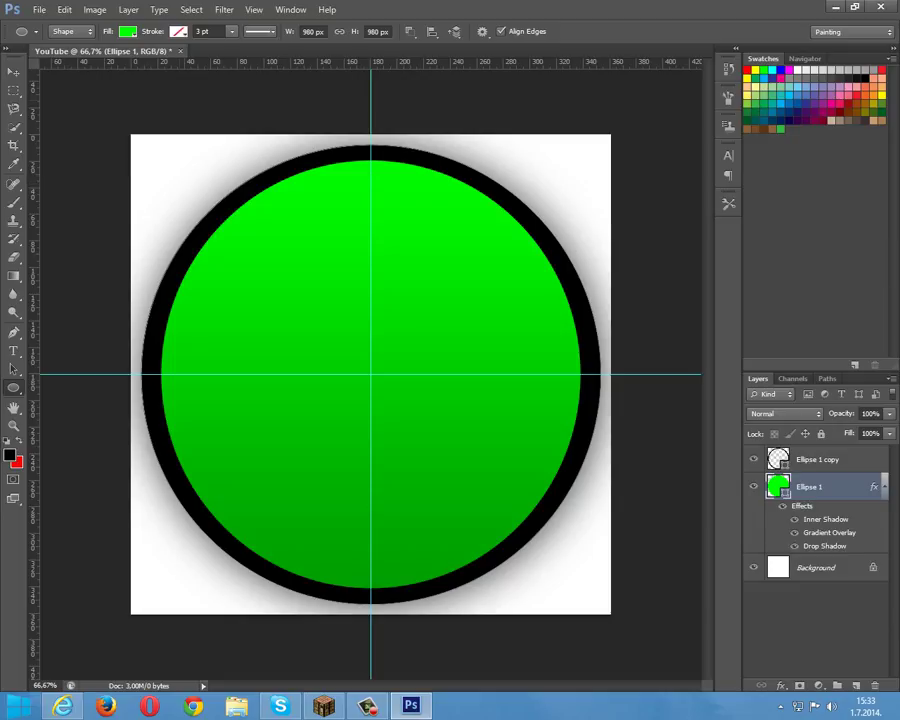
- Hide the rulers and remove the vertical and horizontal guides from the canvas
{"action": "key", "text": "ctrl+r"}
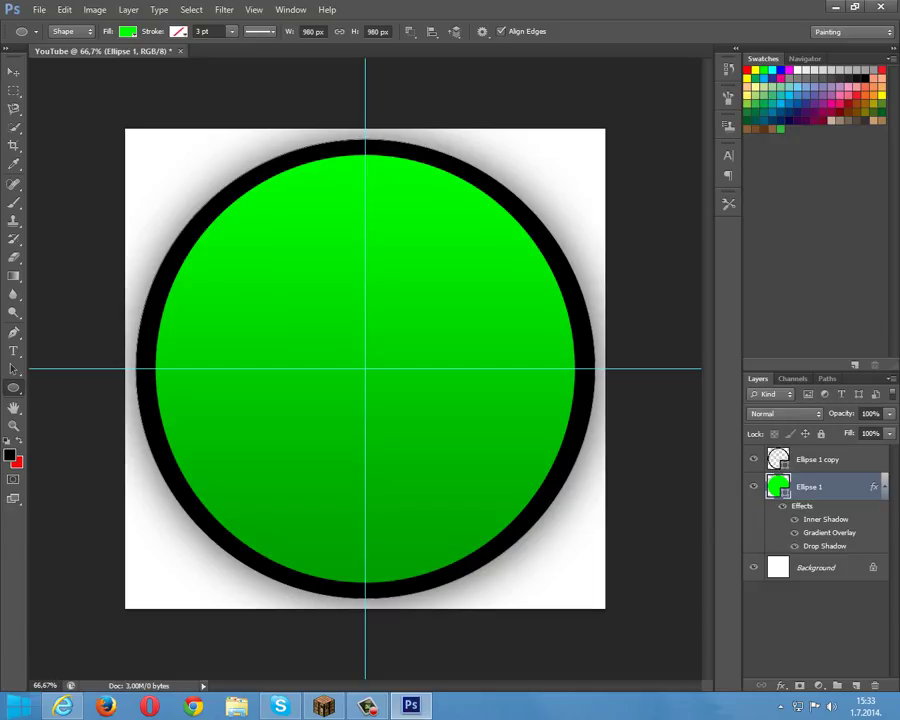
{"action": "key", "text": "v"}
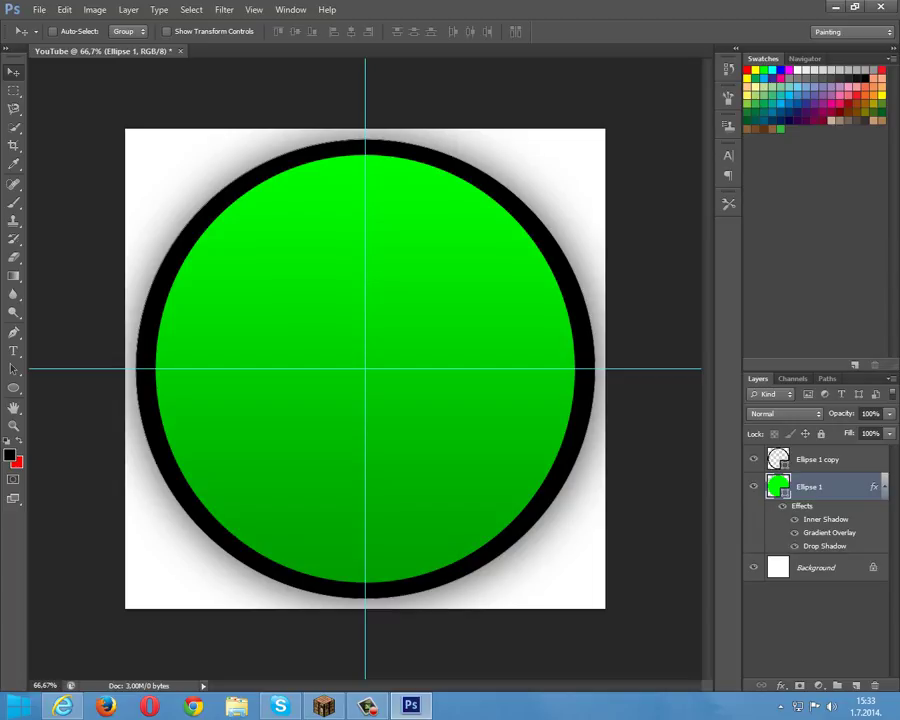
{"action": "left_click_drag", "start_coordinate": [365, 188], "coordinate": [838, 258]}
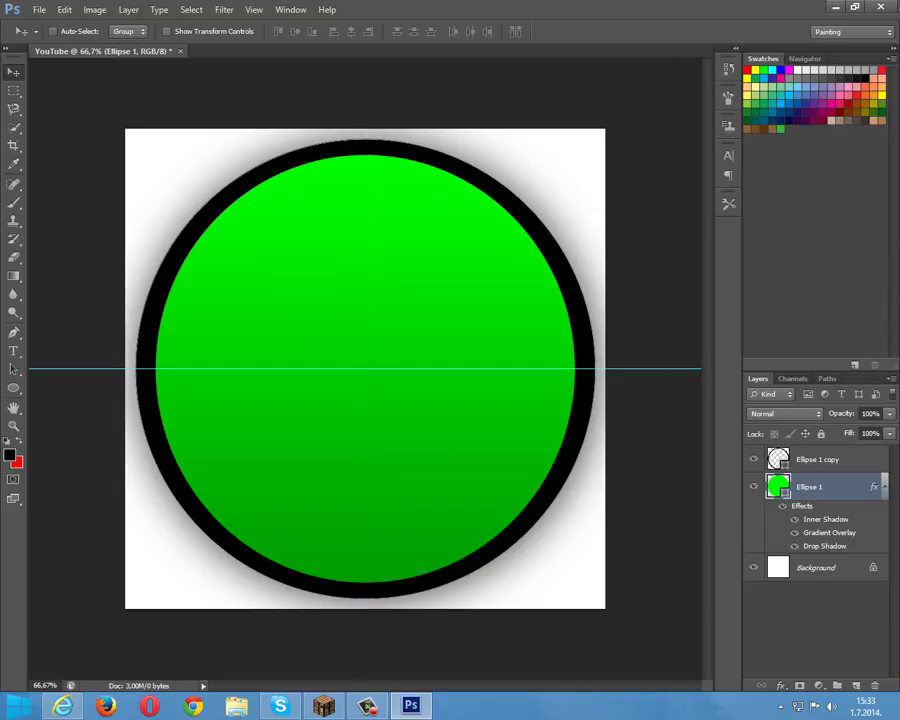
{"action": "left_click_drag", "start_coordinate": [508, 369], "coordinate": [522, 698]}
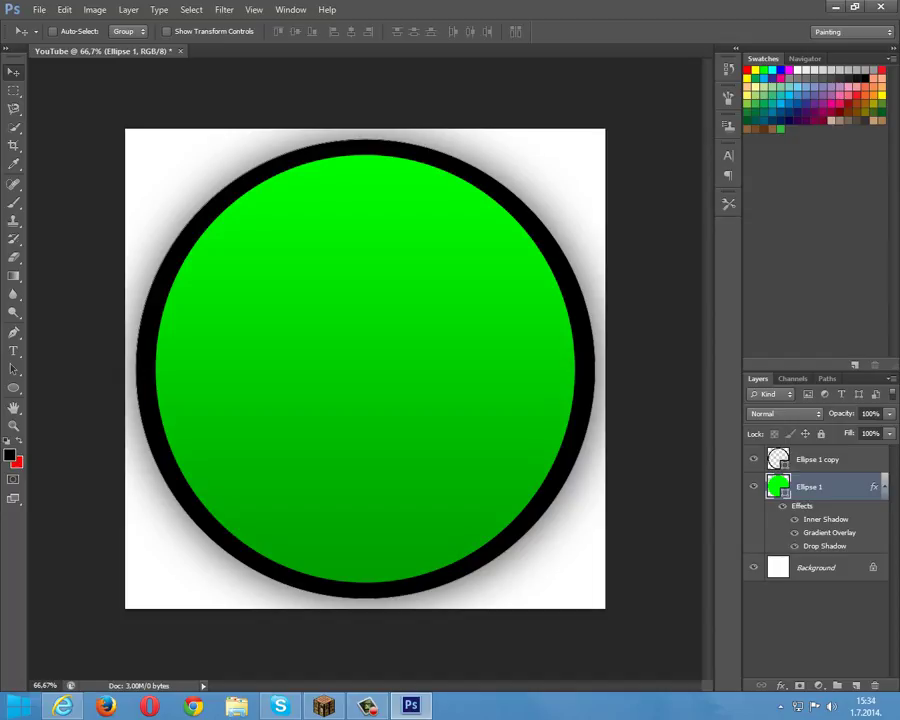
- Collapse the Ellipse 1 effects list and hide the Background layer
{"action": "left_click", "coordinate": [885, 487]}
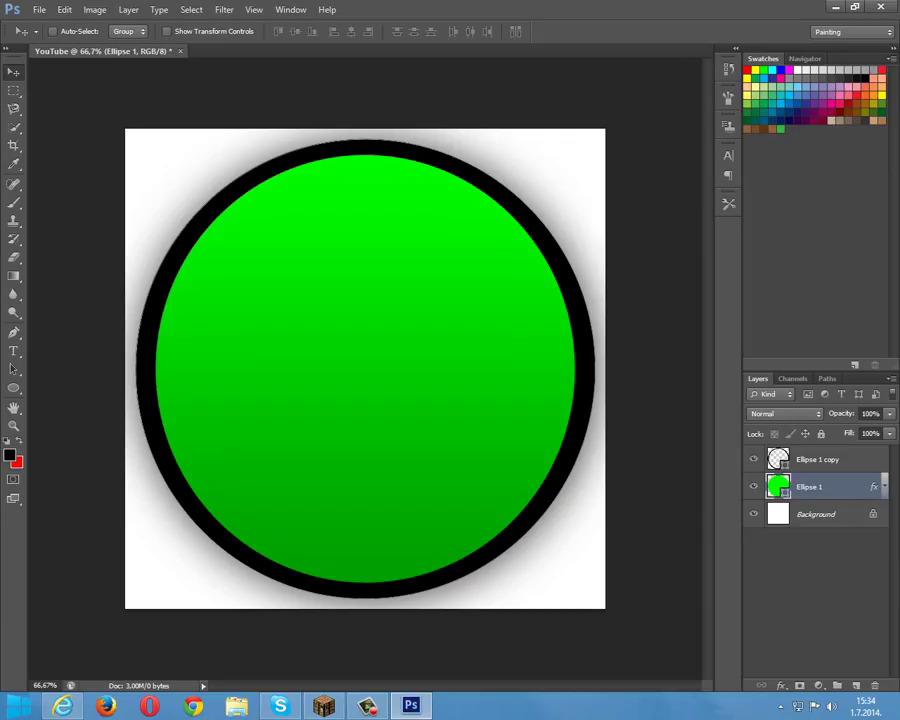
{"action": "left_click", "coordinate": [753, 514]}
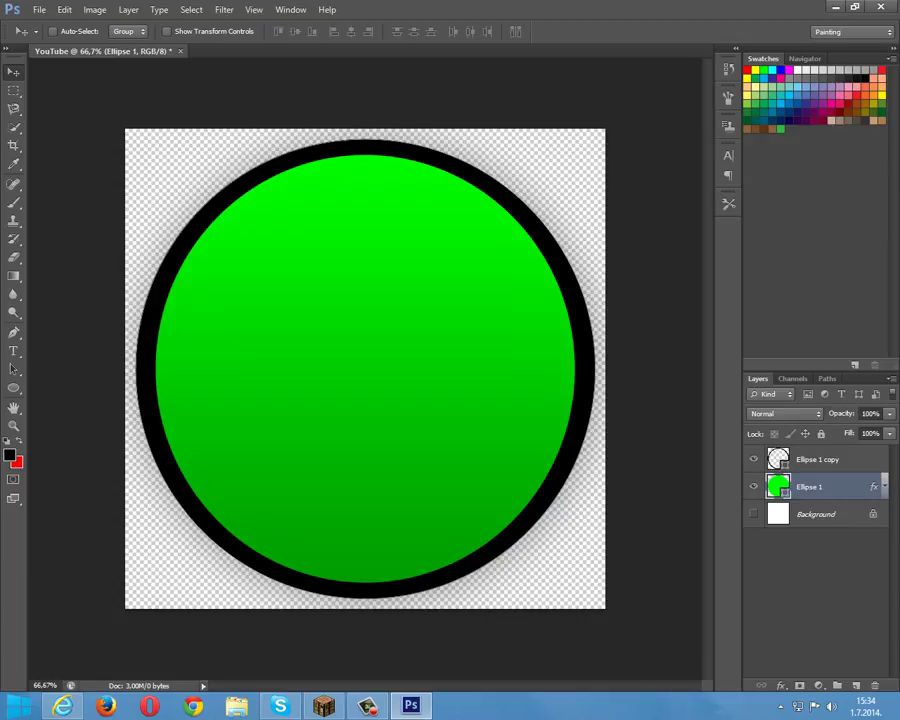
- Add a text box above the Ellipse 1 copy layer across the circle's middle, containing HD in 250 pt black Showcard Gothic
{"action": "key", "text": "t"}
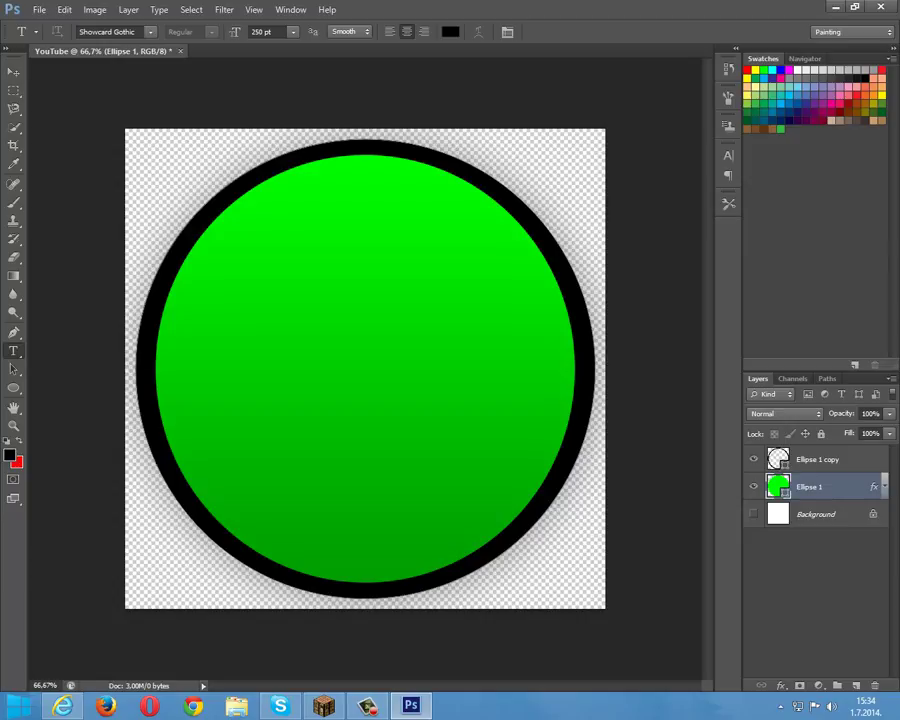
{"action": "left_click", "coordinate": [820, 460]}
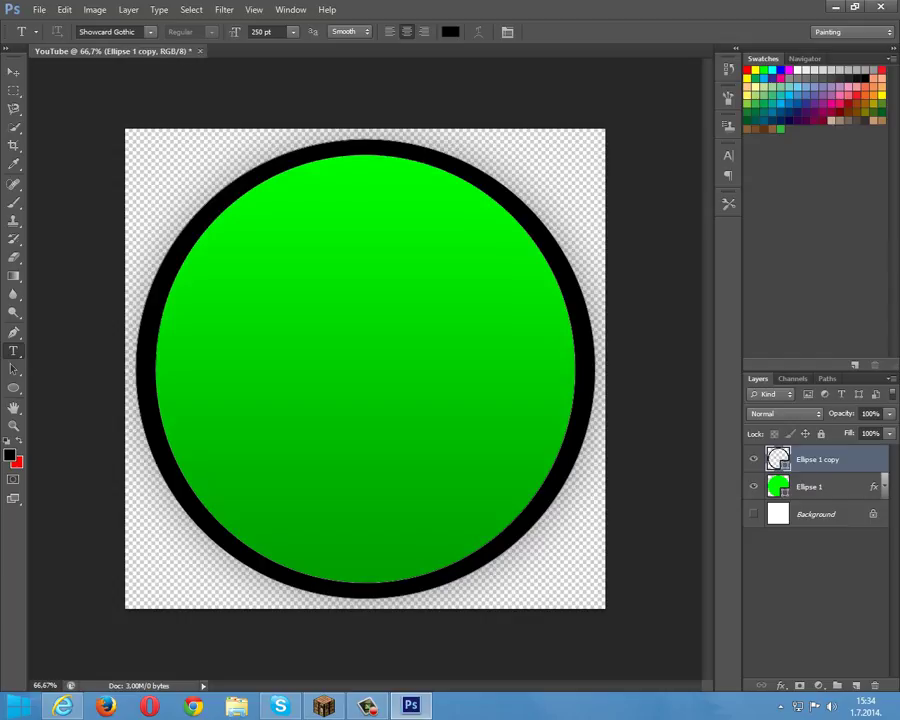
{"action": "left_click_drag", "start_coordinate": [197, 250], "coordinate": [530, 484]}
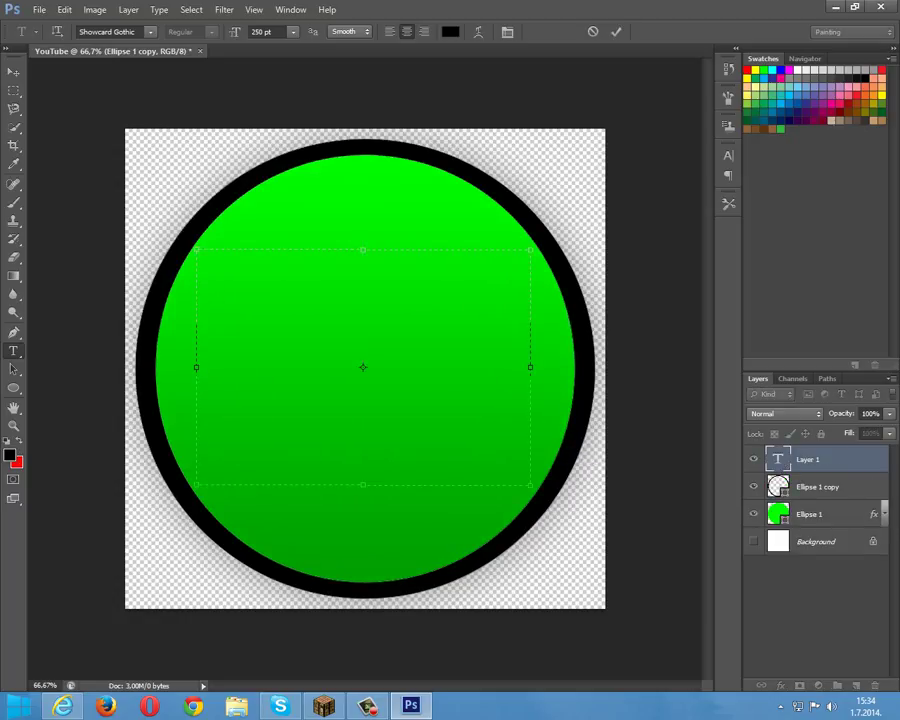
{"action": "type", "text": "HD"}
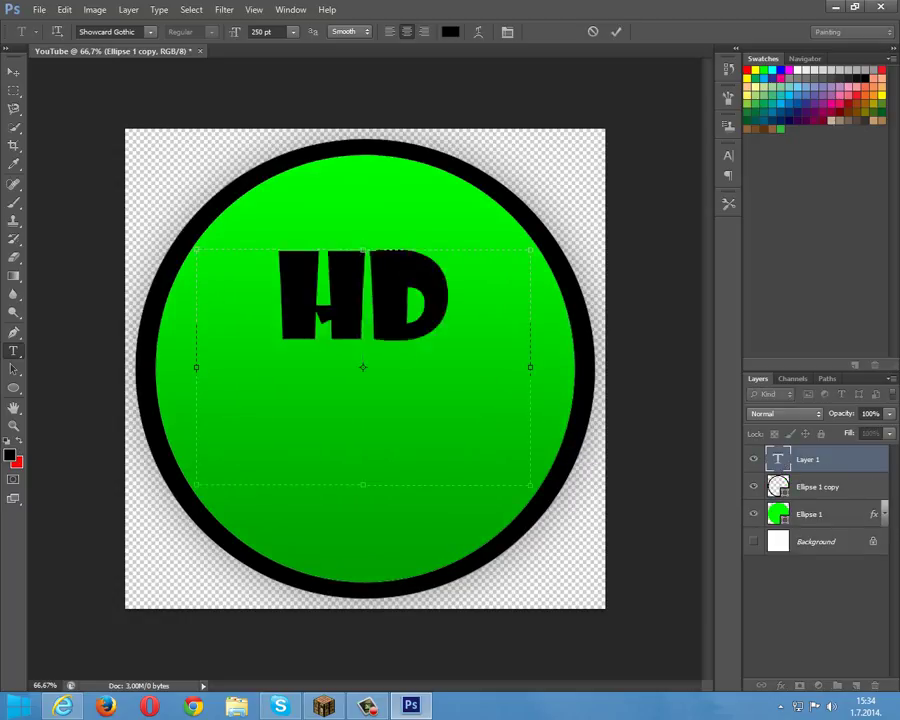
- Add a second line reading TUTORIJALI below HD at a font size of 72 pt
{"action": "key", "text": "Return"}
{"action": "left_click", "coordinate": [293, 31]}
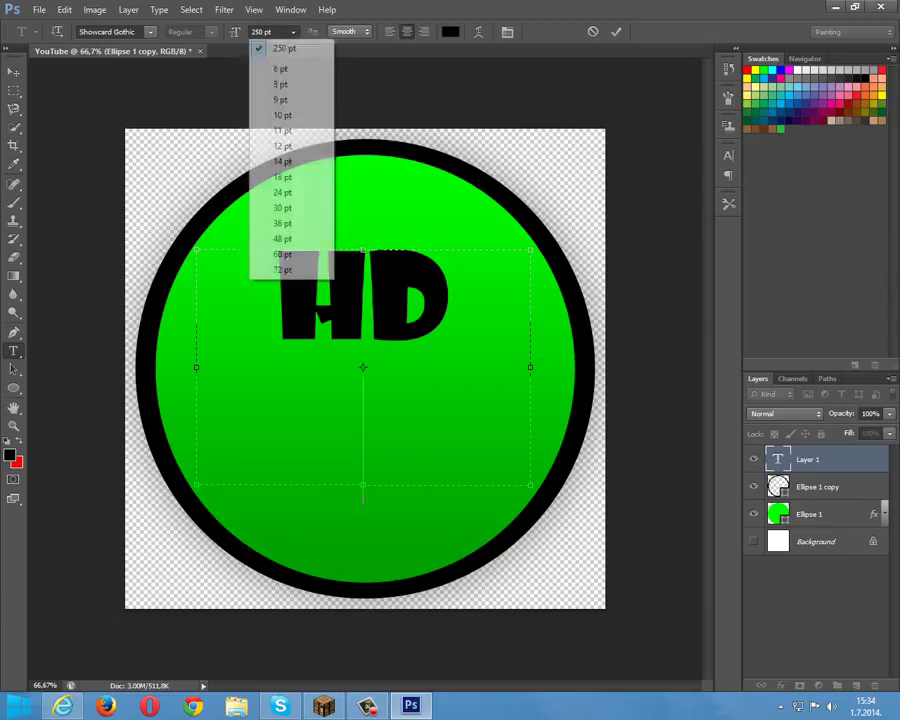
{"action": "left_click", "coordinate": [283, 270]}
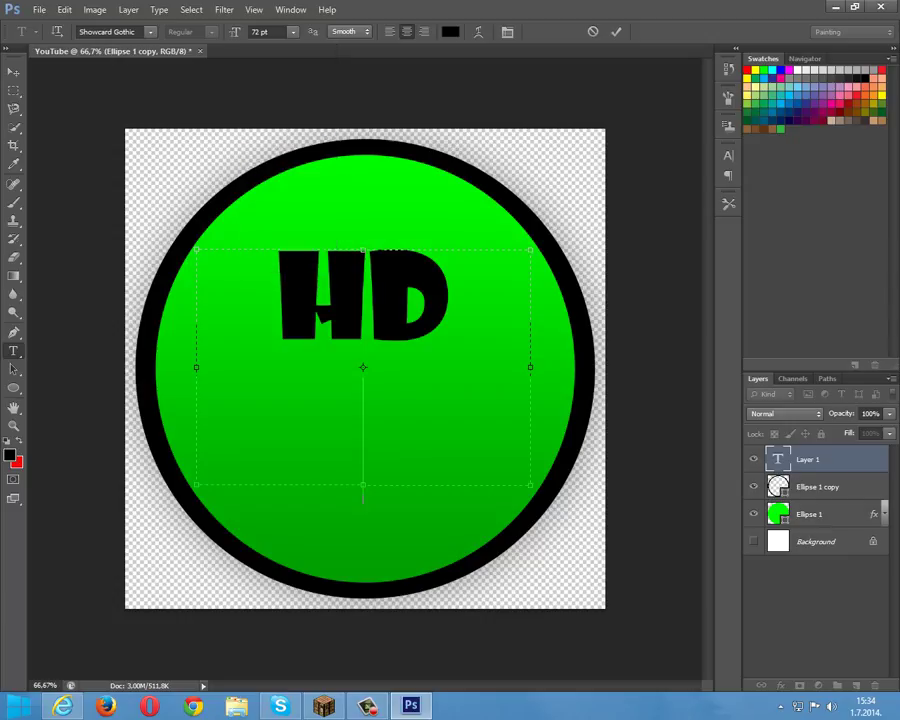
{"action": "type", "text": "TUTORIJALI"}
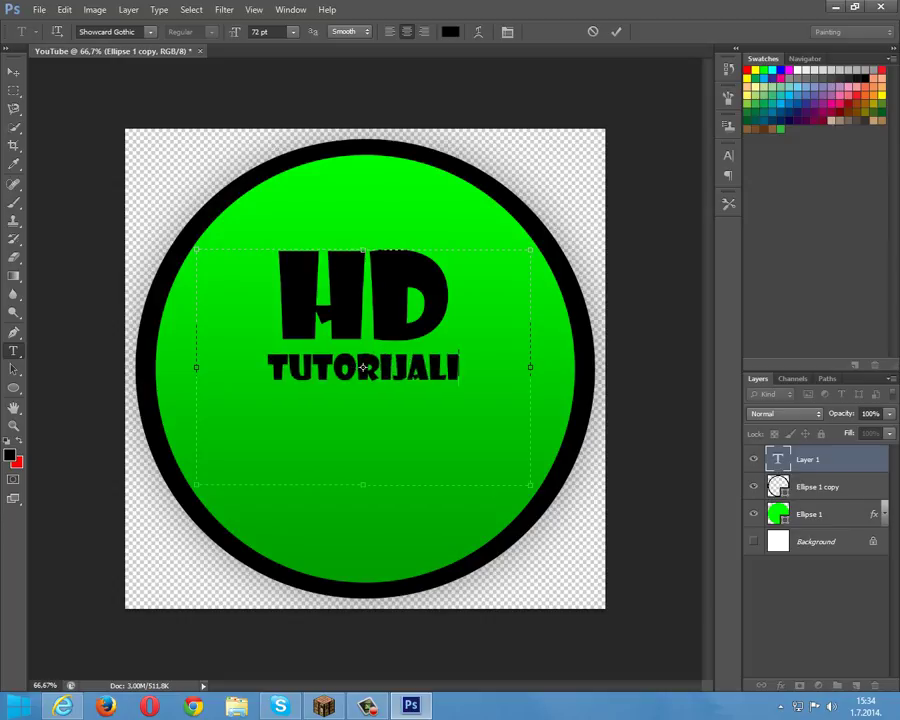
- Enlarge the TUTORIJALI line to 120 pt so it fits on one line, and commit the text
{"action": "key", "text": "shift+Left"}
{"action": "key", "text": "shift+Left"}
{"action": "key", "text": "shift+Left"}
{"action": "key", "text": "shift+Left"}
{"action": "key", "text": "shift+Left"}
{"action": "key", "text": "shift+Left"}
{"action": "key", "text": "shift+Left"}
{"action": "key", "text": "shift+Left"}
{"action": "key", "text": "shift+Left"}
{"action": "key", "text": "shift+Left"}
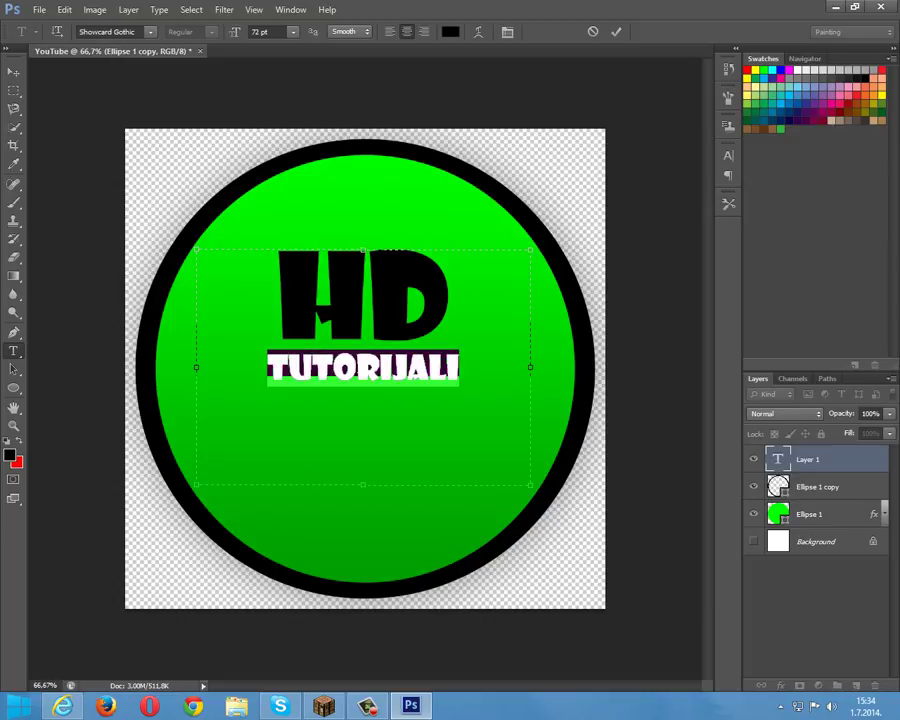
{"action": "left_click", "coordinate": [259, 32]}
{"action": "type", "text": "1"}
{"action": "key", "text": "Return"}
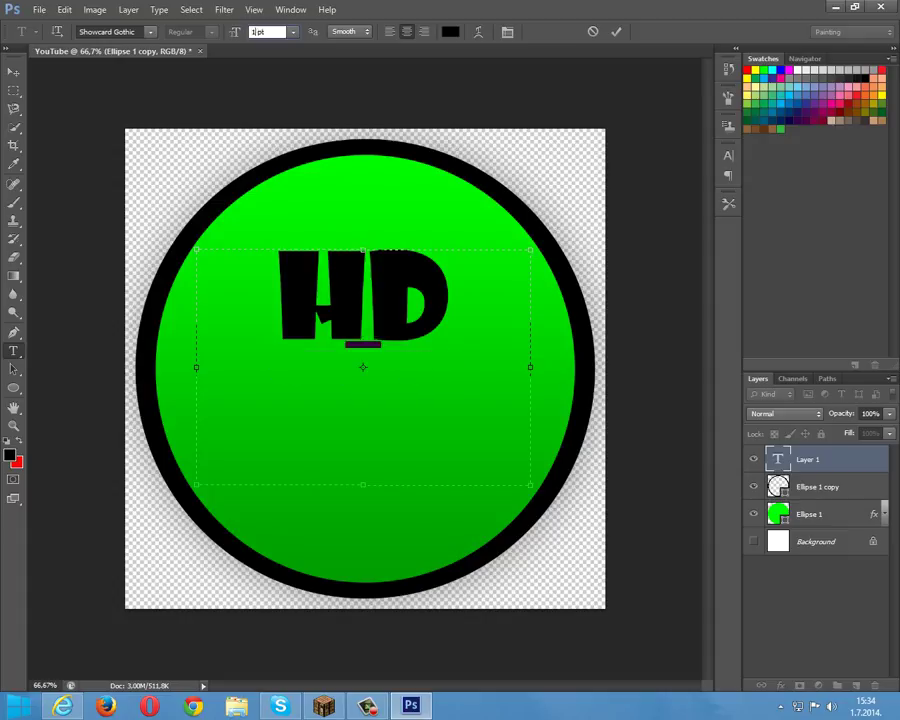
{"action": "type", "text": "130"}
{"action": "key", "text": "Return"}
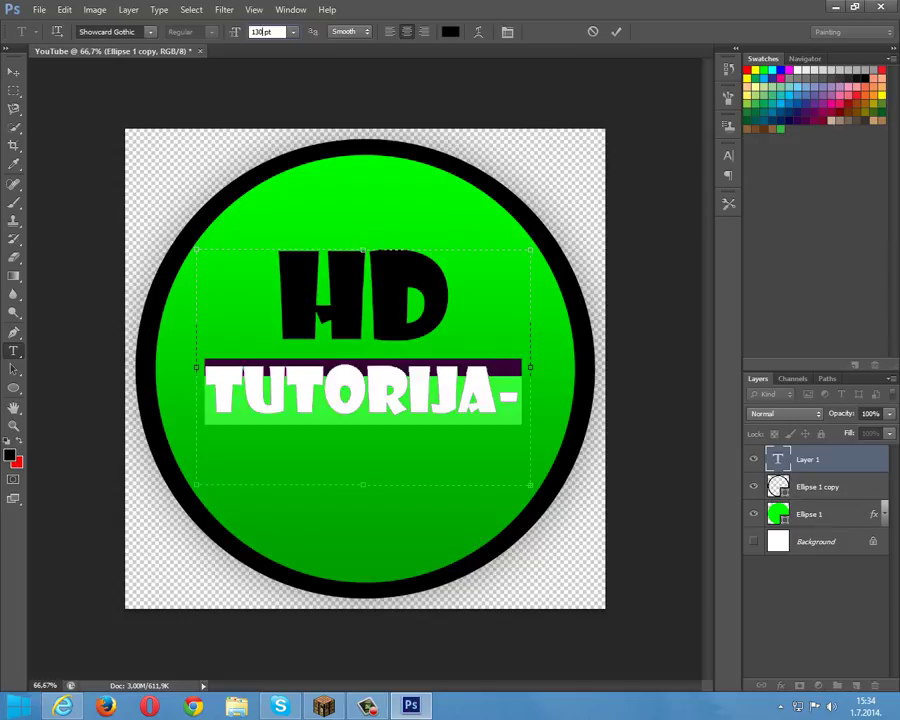
{"action": "type", "text": "1"}
{"action": "key", "text": "Return"}
{"action": "type", "text": "120"}
{"action": "key", "text": "Return"}
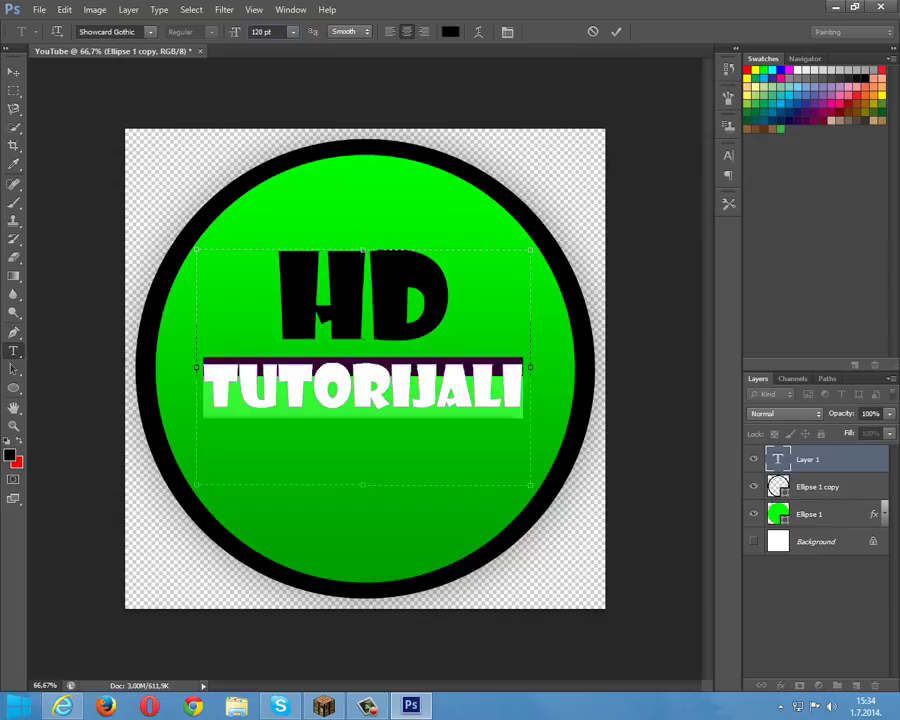
{"action": "left_click", "coordinate": [523, 392]}
{"action": "left_click", "coordinate": [13, 72]}
{"action": "key", "text": "v"}
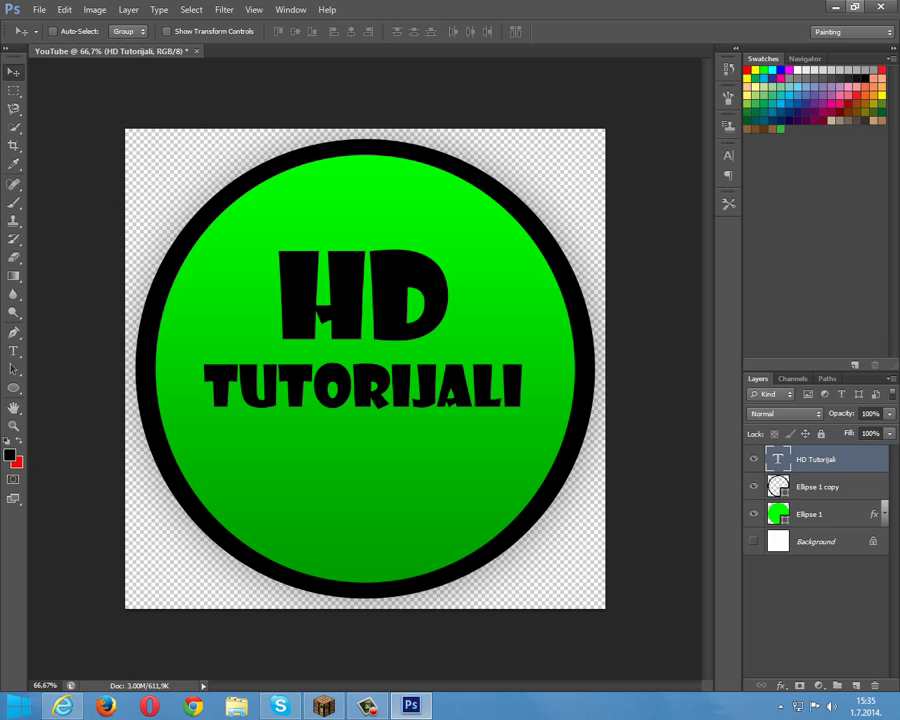
- Save the image as YouTube.jpg in the Pictures library in JPEG format with quality 8 (High), Baseline ("Standard")
{"action": "left_click", "coordinate": [38, 9]}
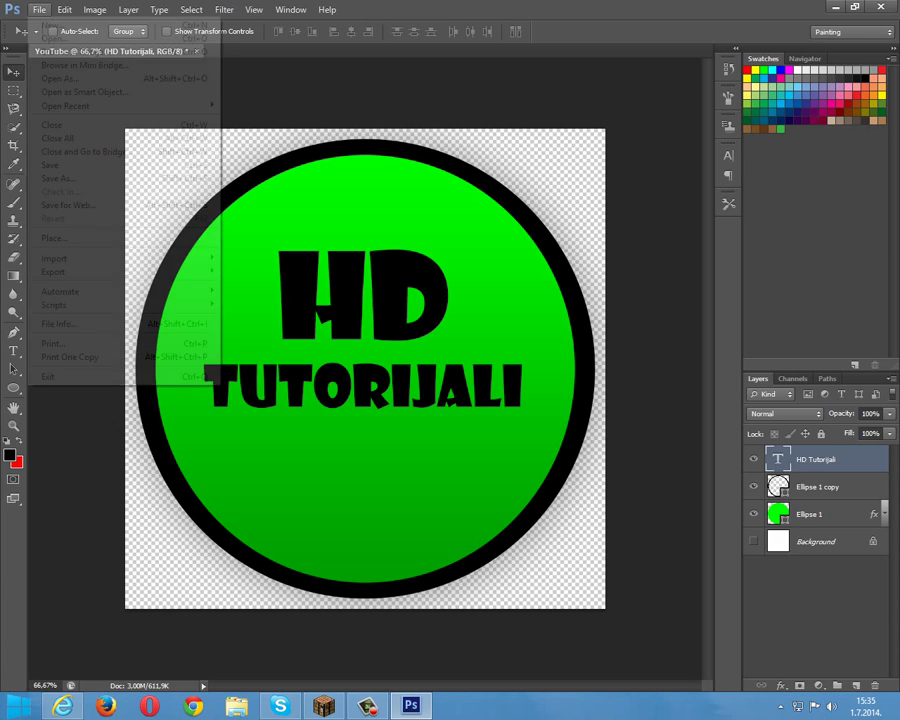
{"action": "left_click", "coordinate": [58, 178]}
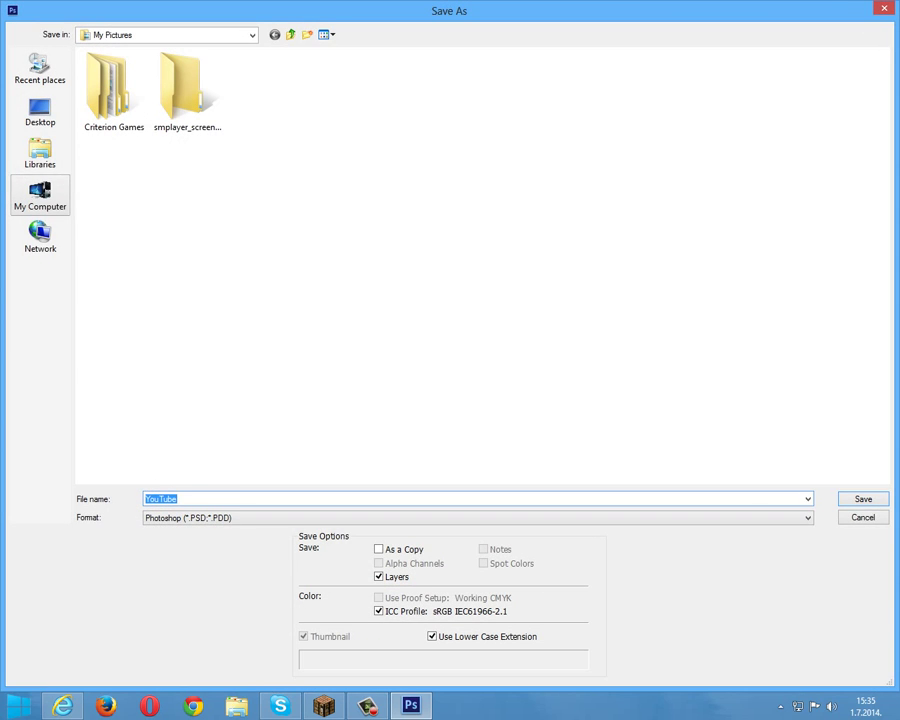
{"action": "left_click", "coordinate": [40, 153]}
{"action": "double_click", "coordinate": [770, 68]}
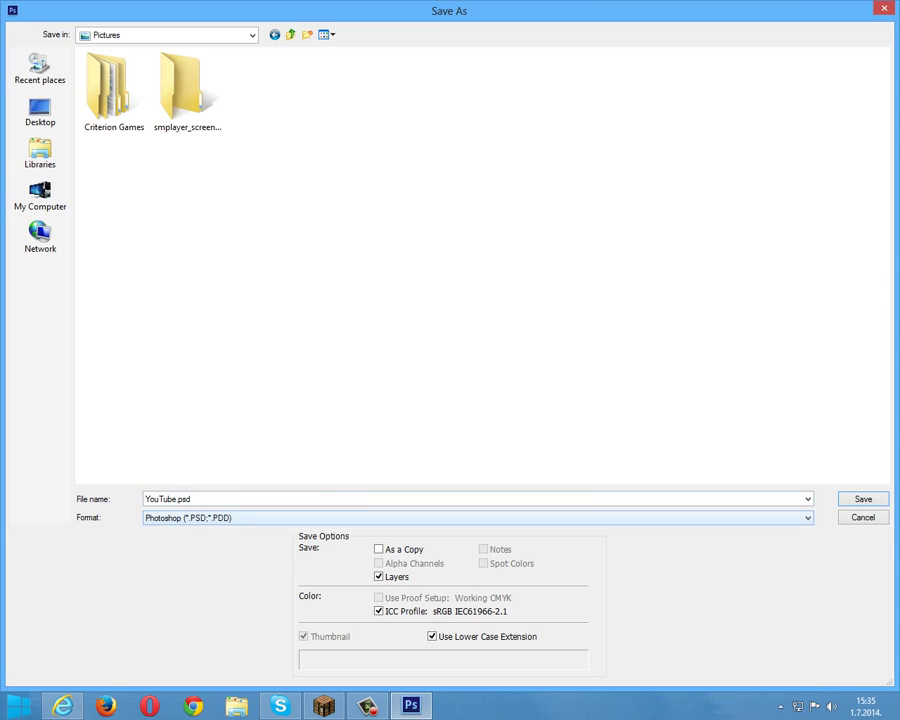
{"action": "left_click", "coordinate": [478, 518]}
{"action": "left_click", "coordinate": [478, 604]}
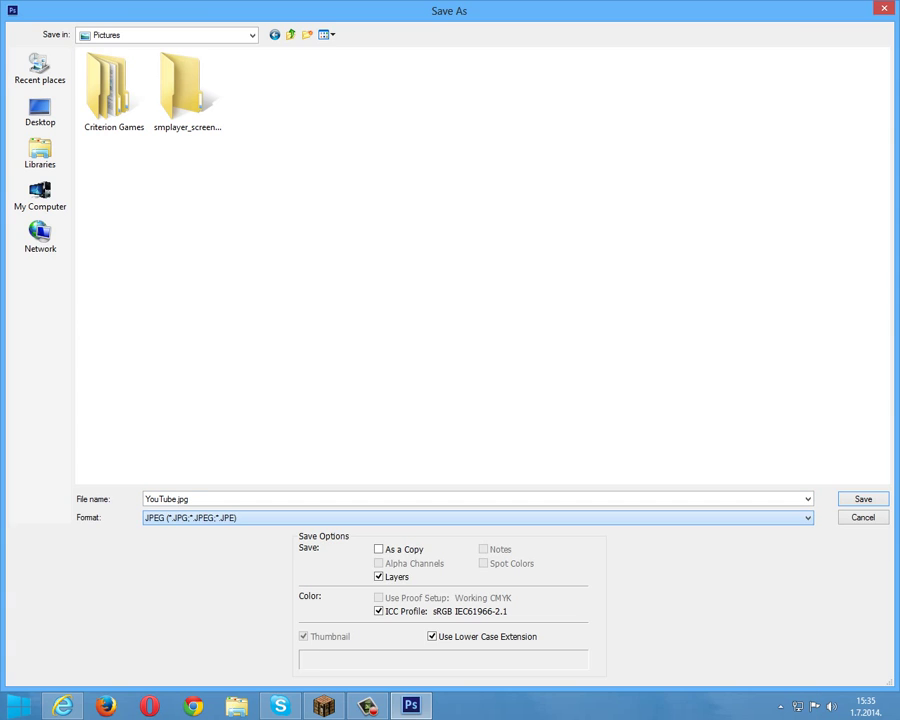
{"action": "key", "text": "Return"}
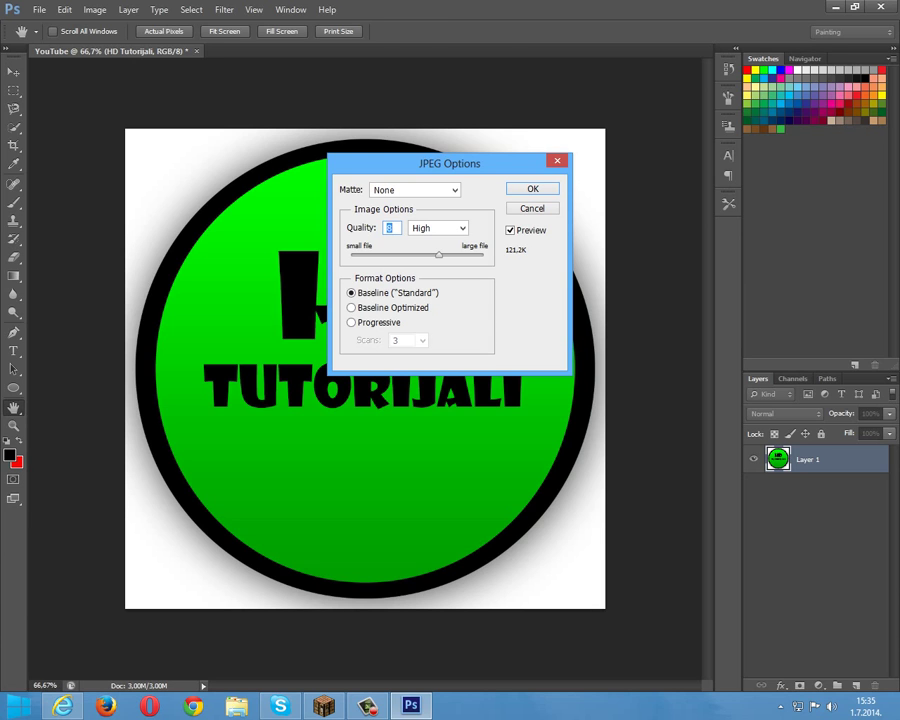
{"action": "key", "text": "Return"}
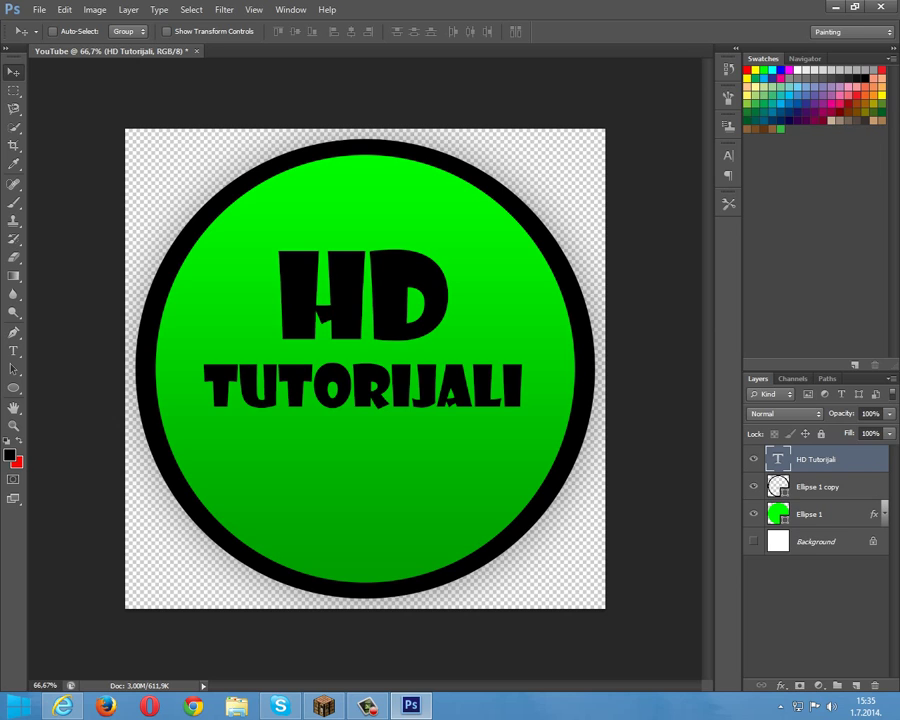
- Quit the program without saving the changes to the YouTube document
{"action": "left_click", "coordinate": [881, 7]}
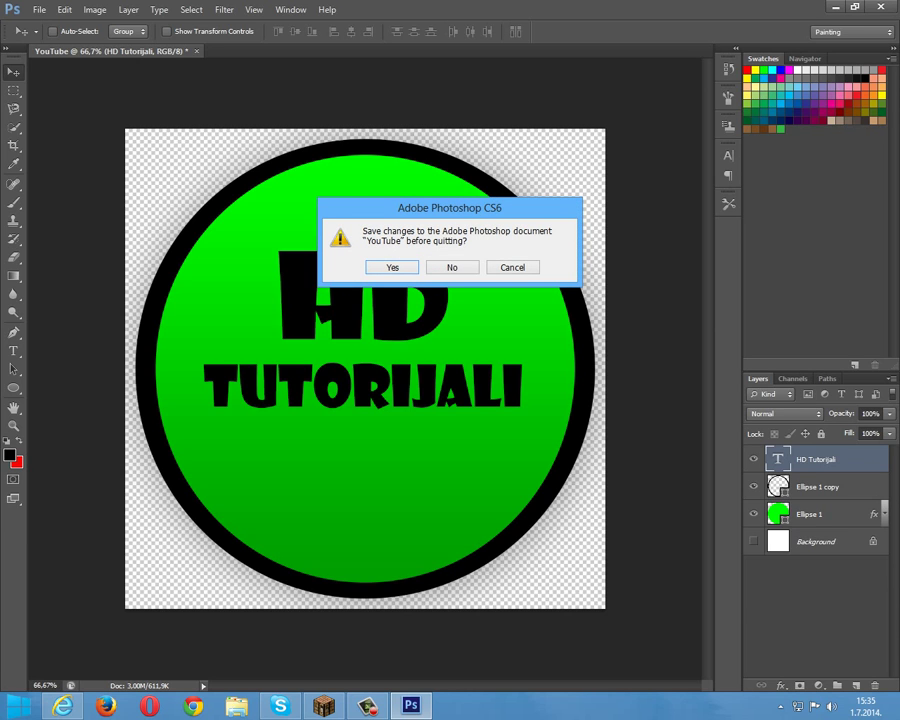
{"action": "left_click", "coordinate": [452, 267]}
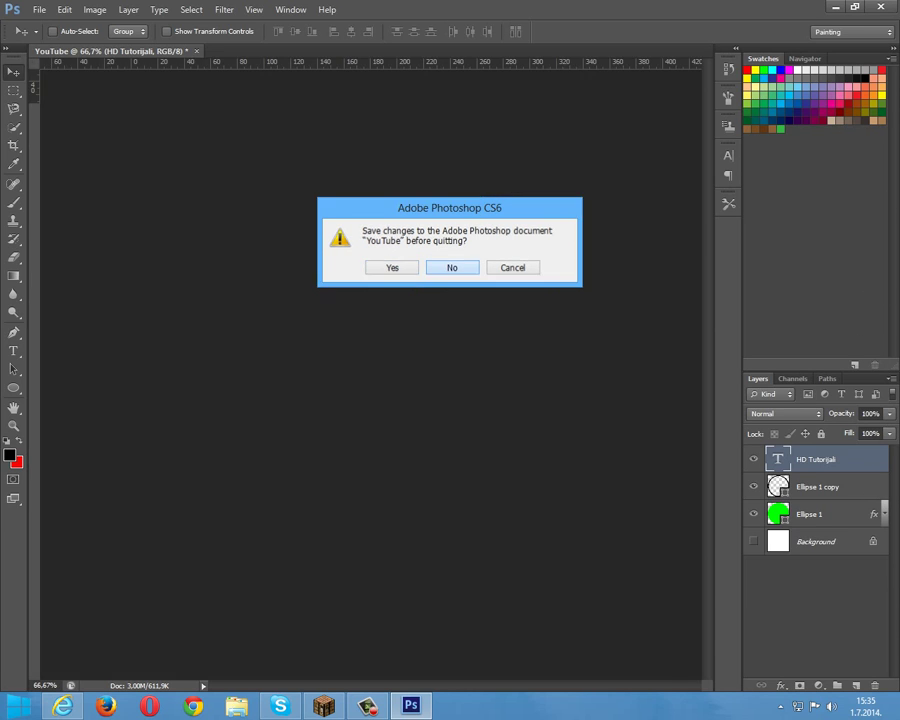
{"action": "left_click_drag", "start_coordinate": [414, 279], "coordinate": [183, 137]}
{"action": "right_click", "coordinate": [273, 179]}
{"action": "left_click", "coordinate": [311, 218]}
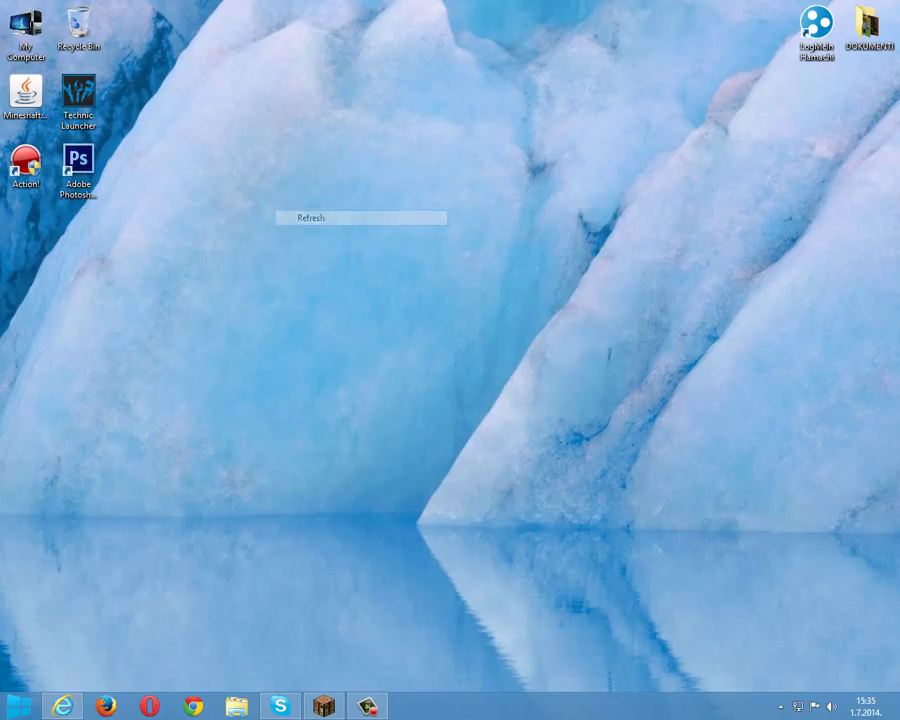